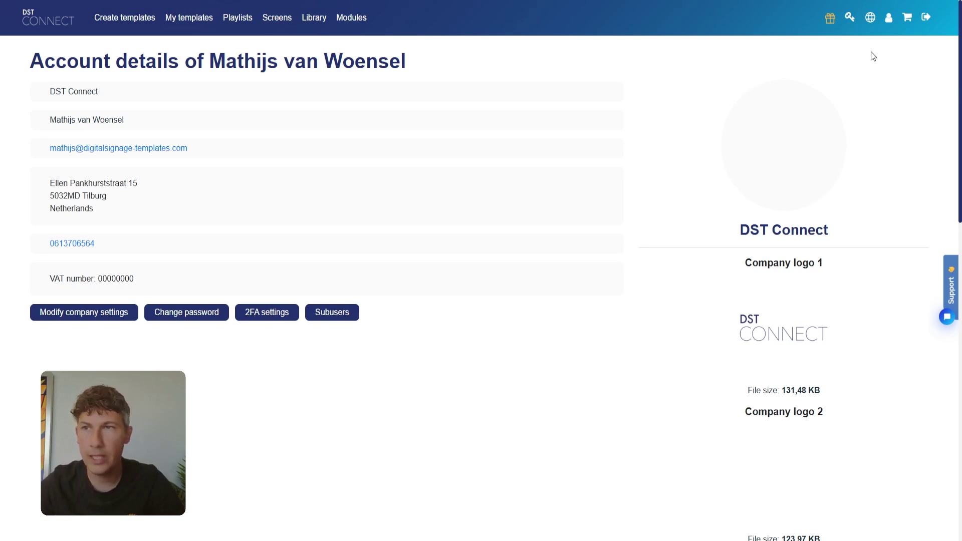
Step: Go to the account details, review the company logos and default logo settings, and open the company logo settings for editing
left_click(886, 22)
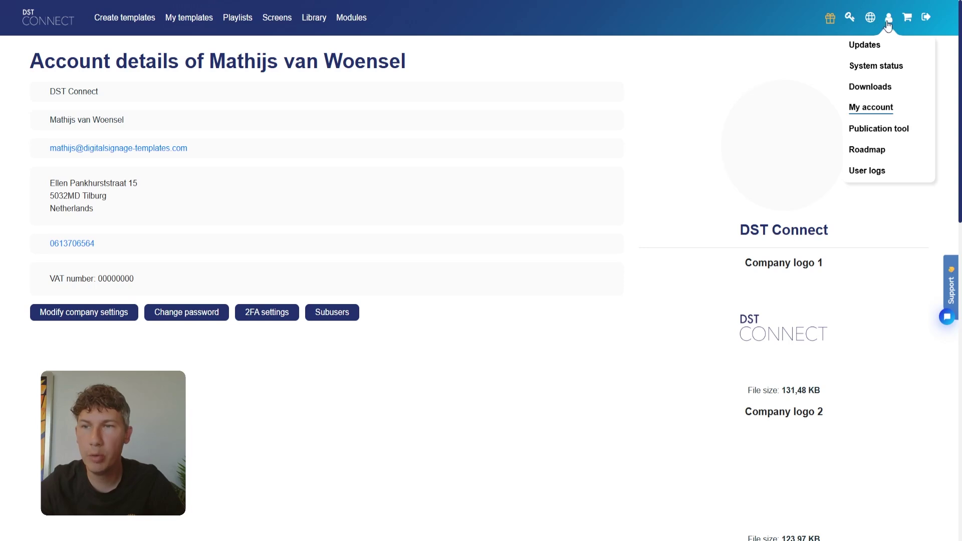
left_click(873, 108)
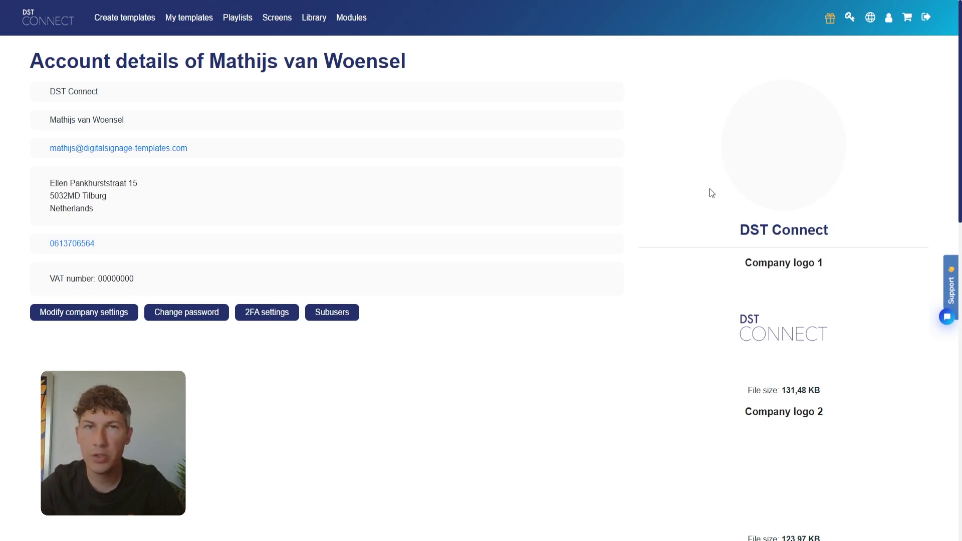
scroll(709, 191, "down", 3)
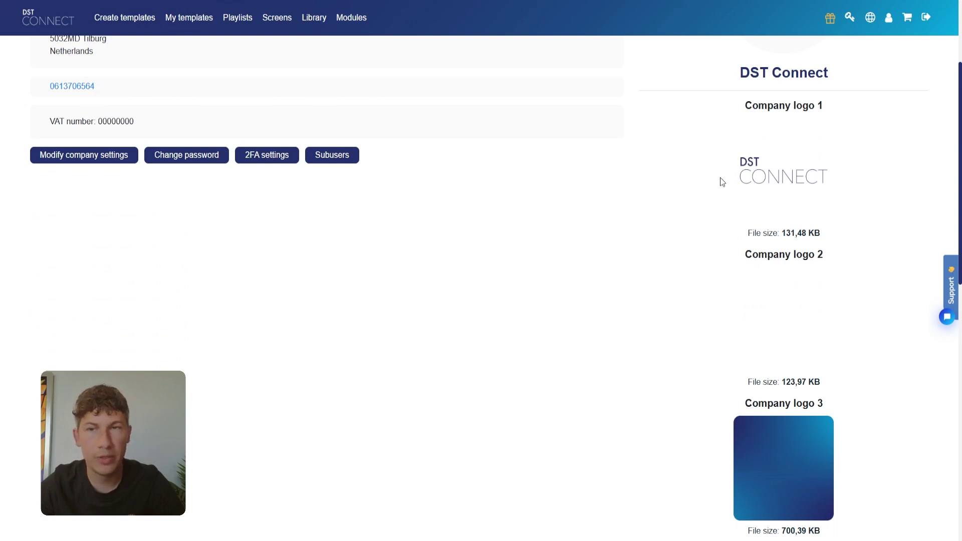
scroll(721, 178, "down", 1)
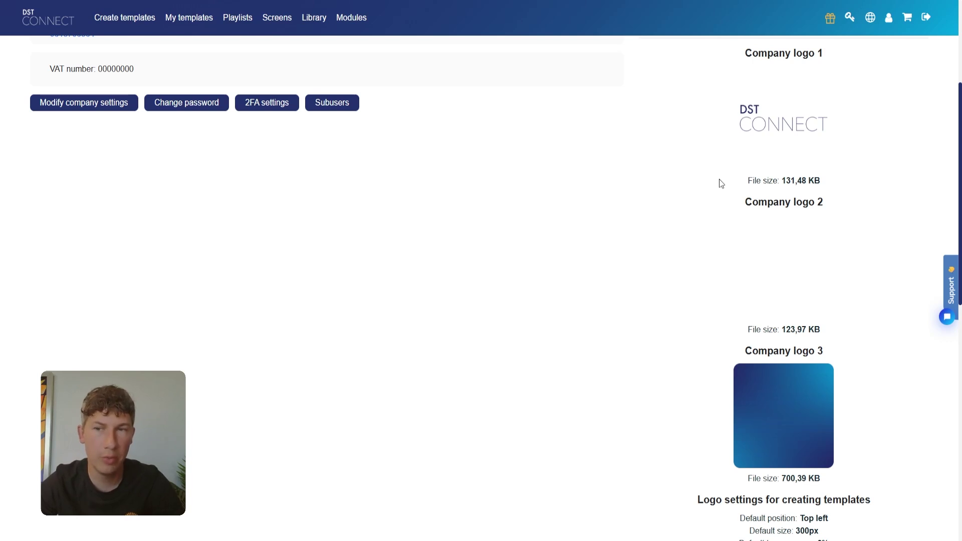
scroll(731, 182, "down", 1)
scroll(733, 185, "down", 2)
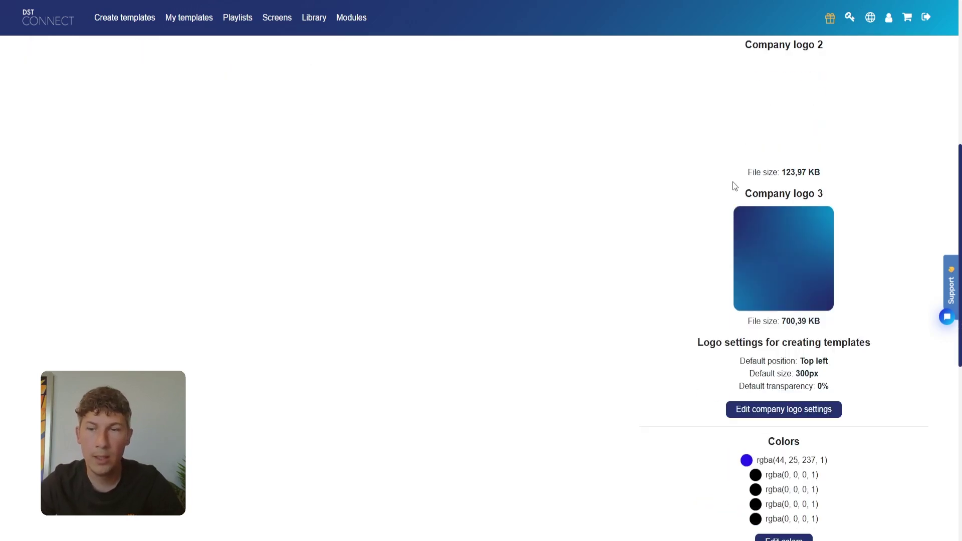
scroll(668, 333, "down", 1)
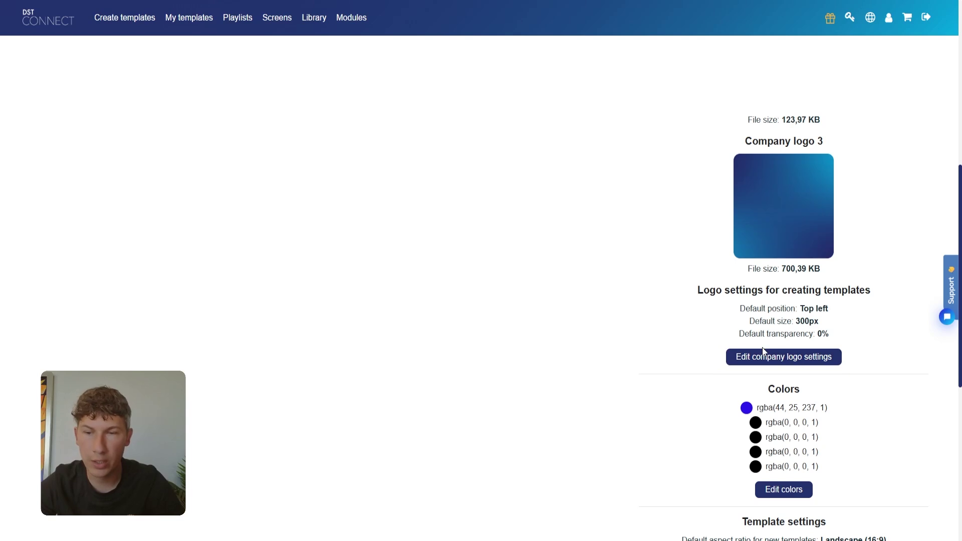
left_click(772, 361)
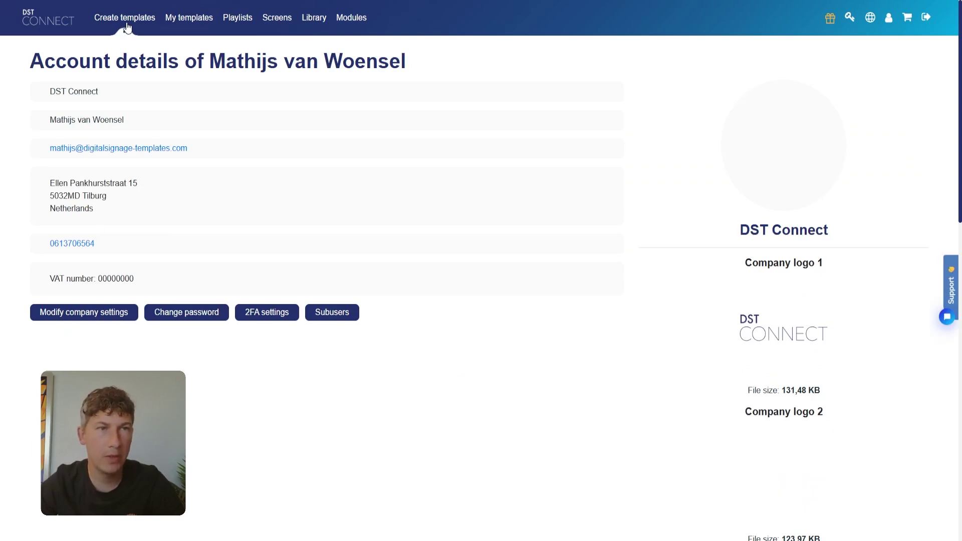
Step: Start a new Image template and turn on its company logo overlay using Logo 2
left_click(129, 25)
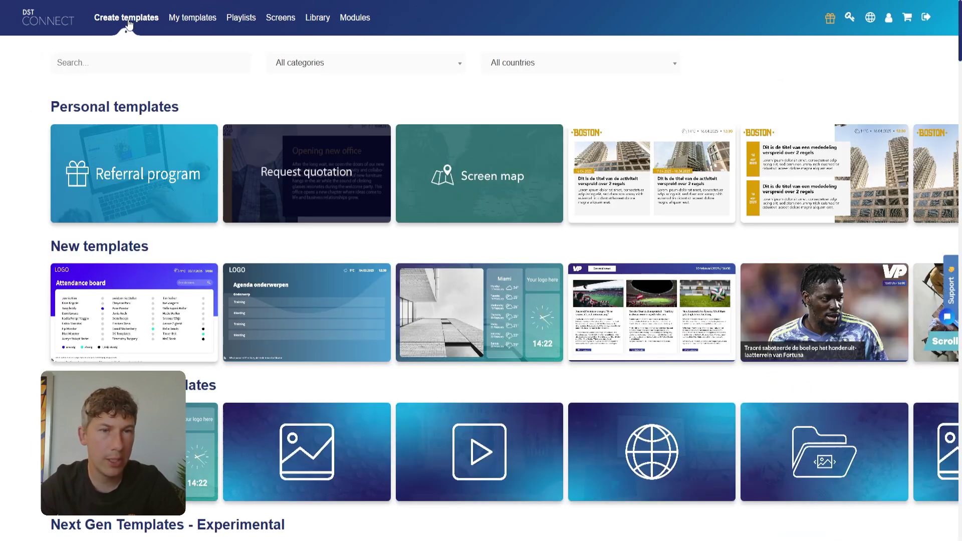
mouse_move(330, 435)
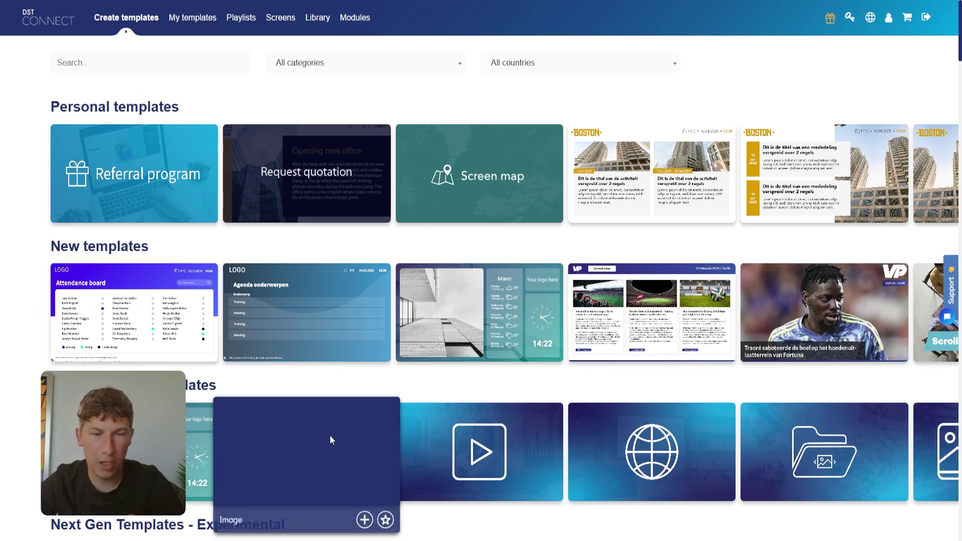
left_click(376, 532)
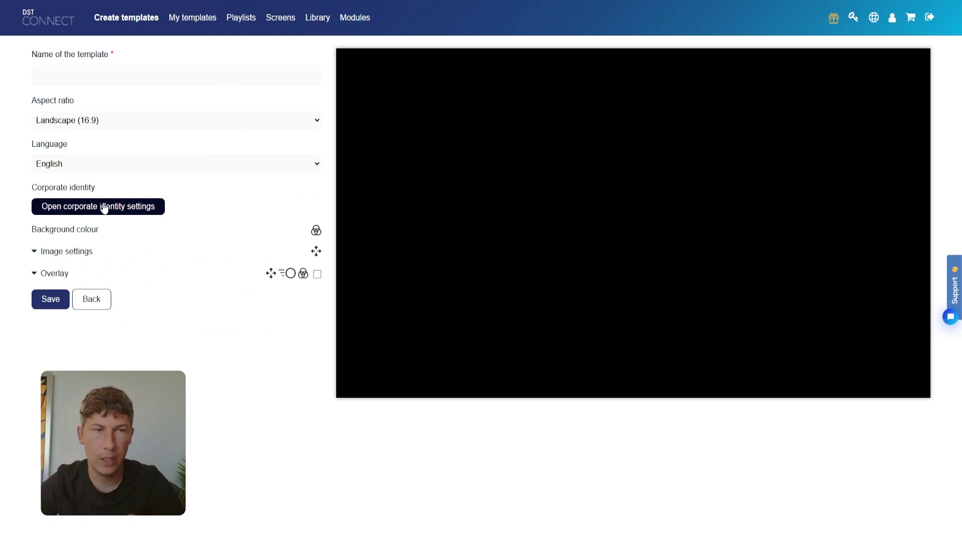
left_click(104, 208)
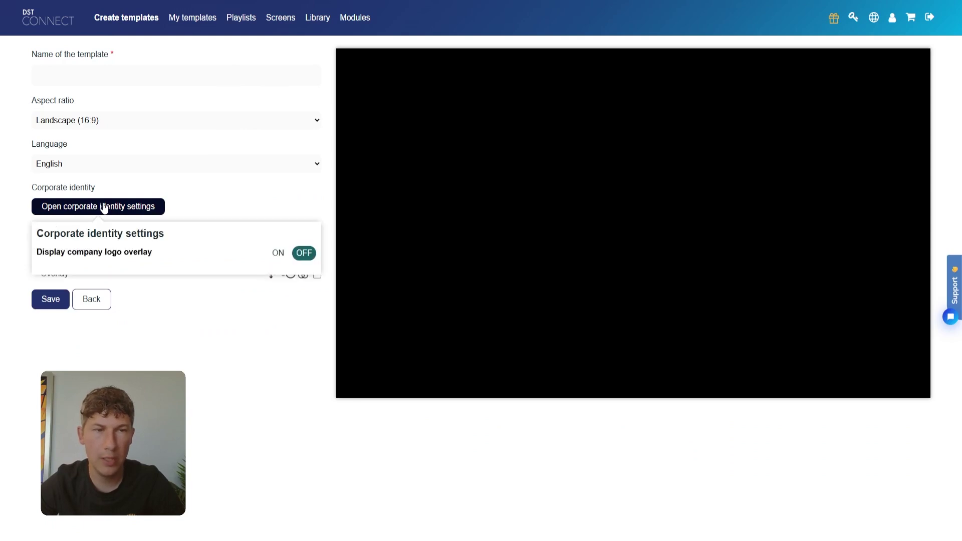
left_click(276, 253)
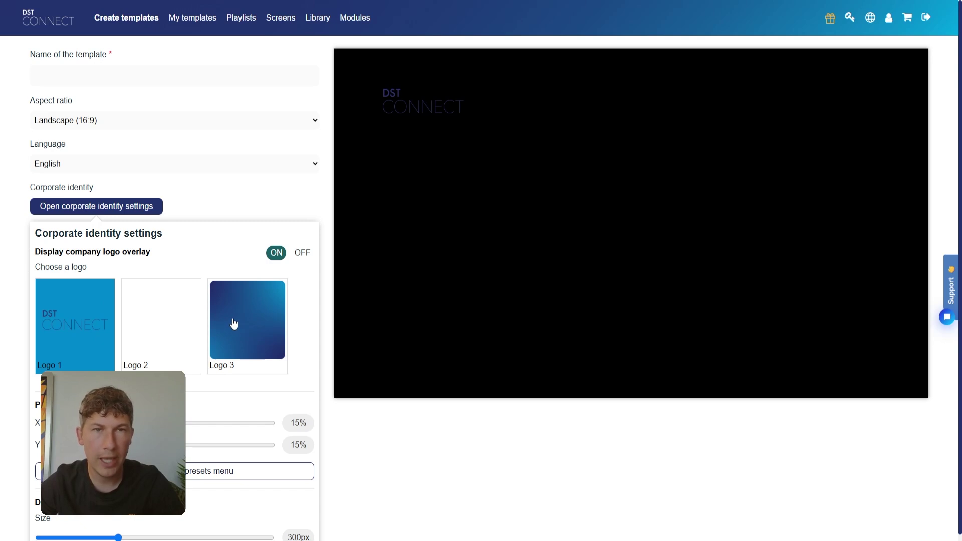
left_click(186, 325)
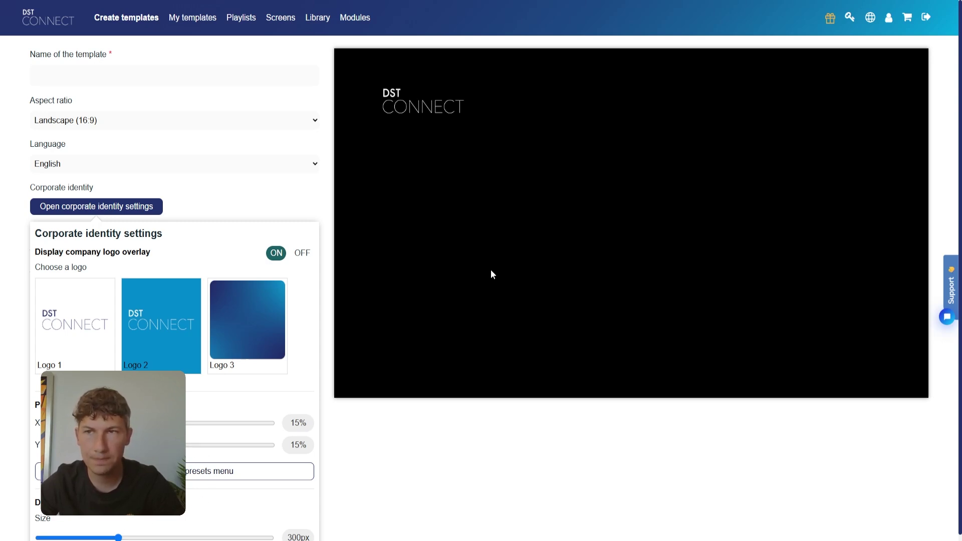
Step: Open the account's corporate color settings, check the color picker for Color 1, and save the colors
left_click(888, 23)
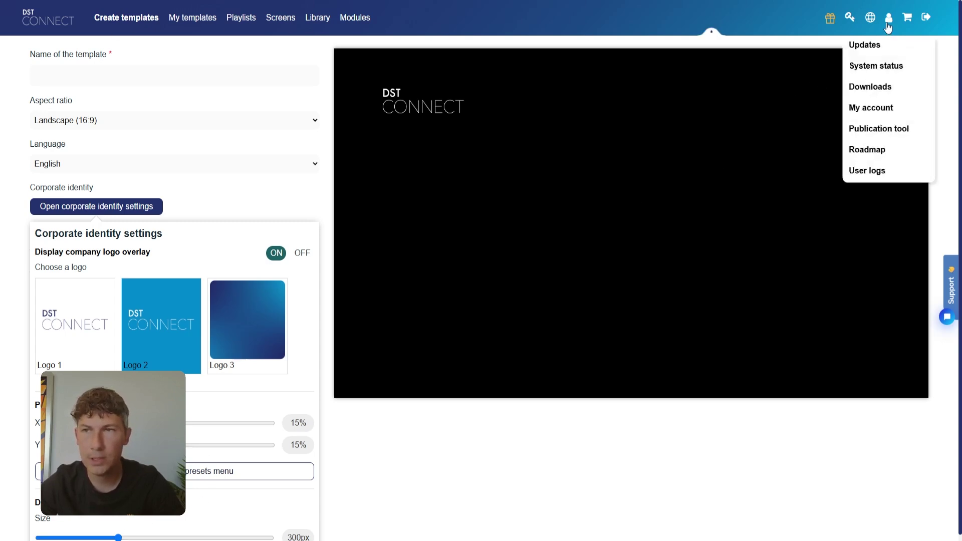
left_click(883, 109)
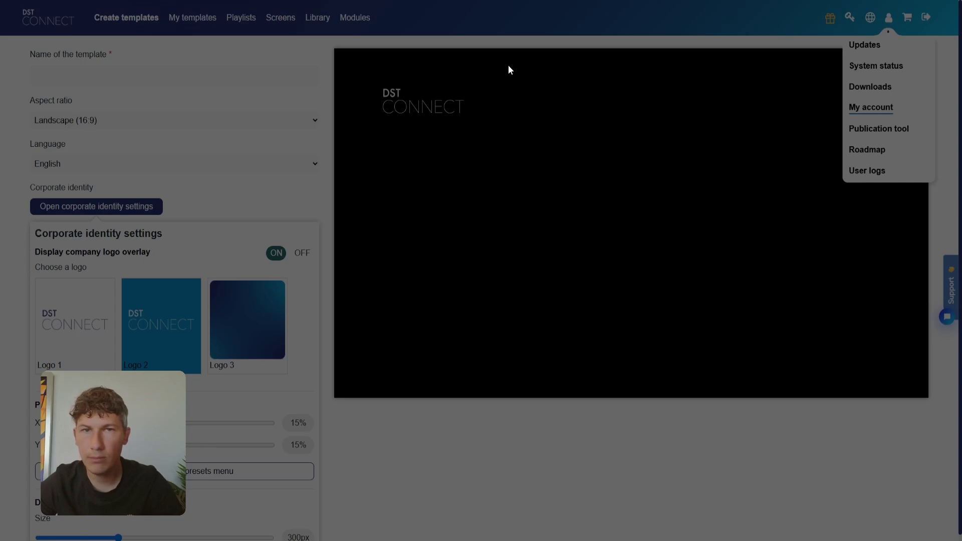
scroll(695, 212, "down", 2)
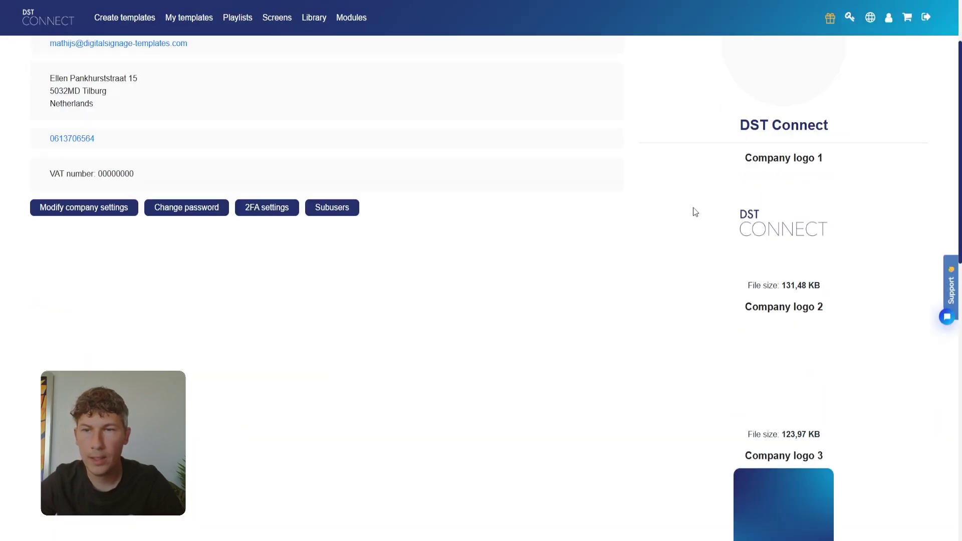
scroll(696, 210, "down", 8)
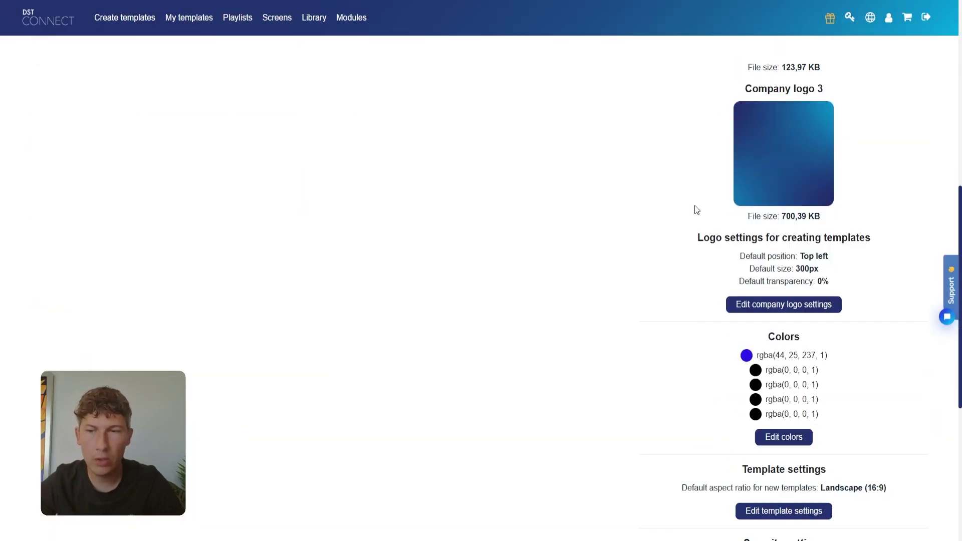
scroll(697, 210, "down", 1)
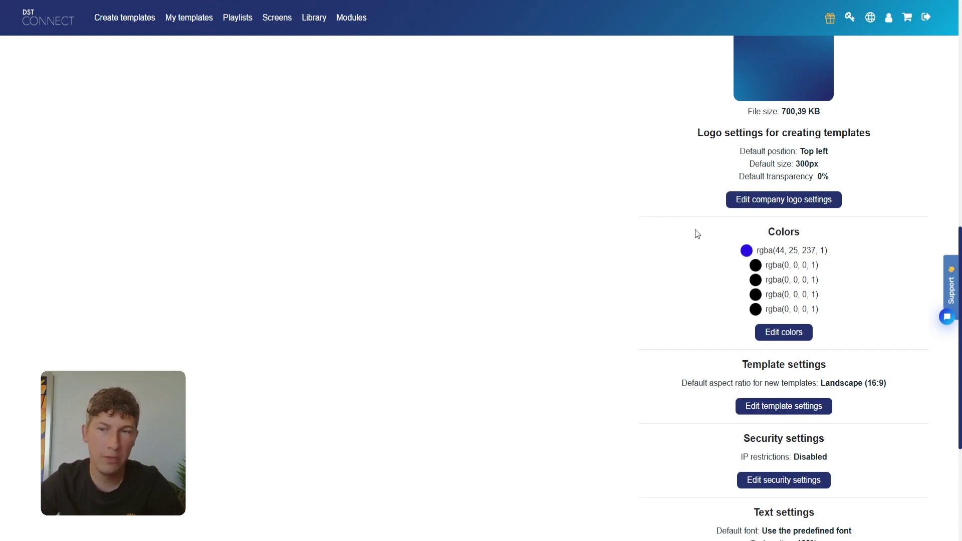
left_click(781, 339)
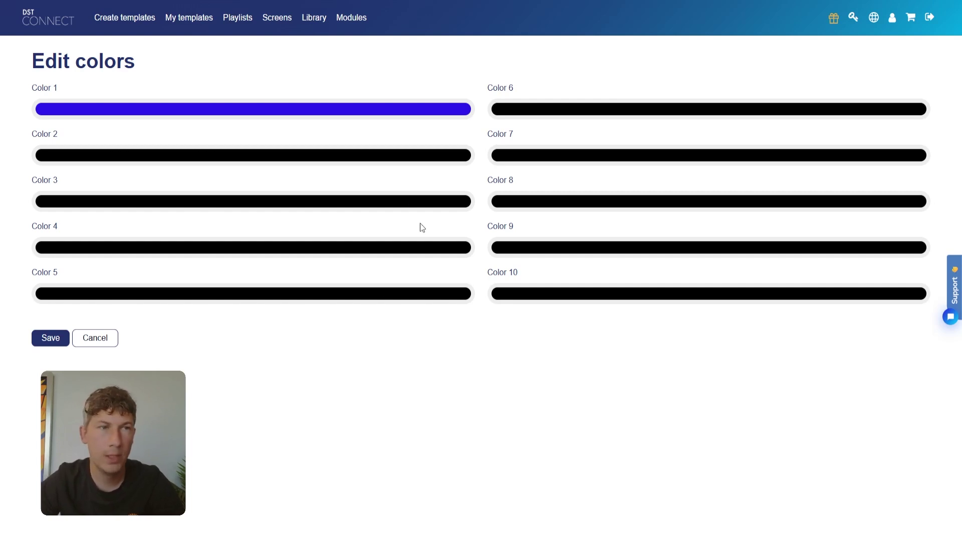
left_click(359, 116)
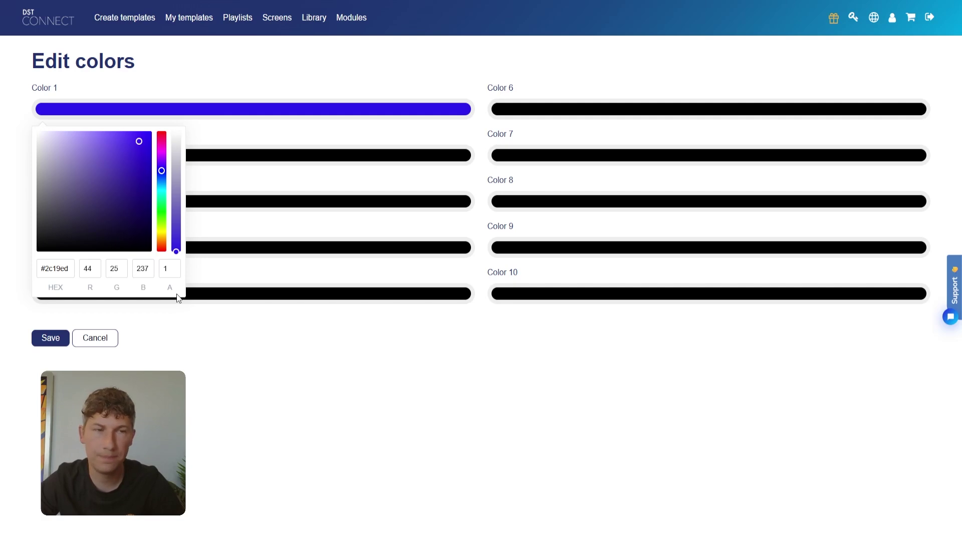
left_click(342, 357)
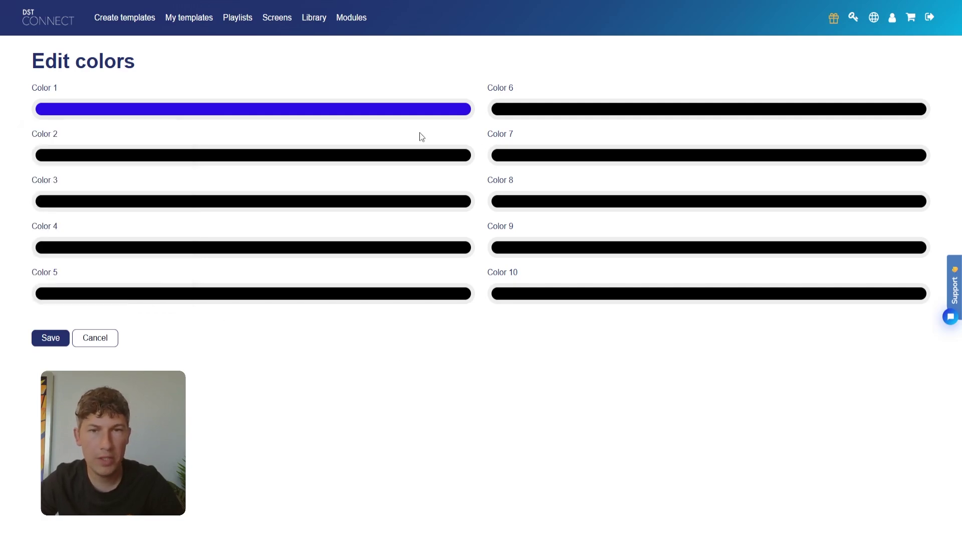
left_click(47, 344)
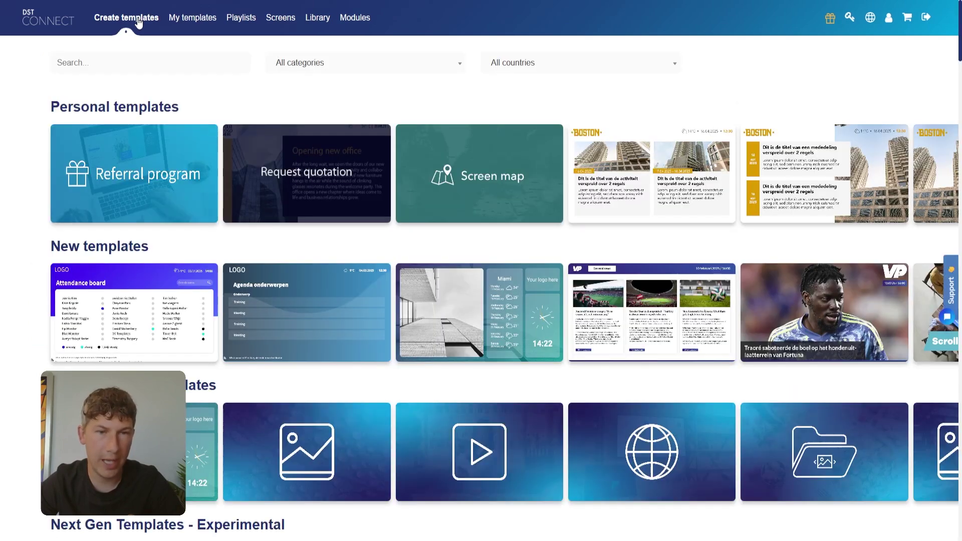
Step: Start a new template from Highschool 8 and view the preset colors available for Background color 1
mouse_move(281, 346)
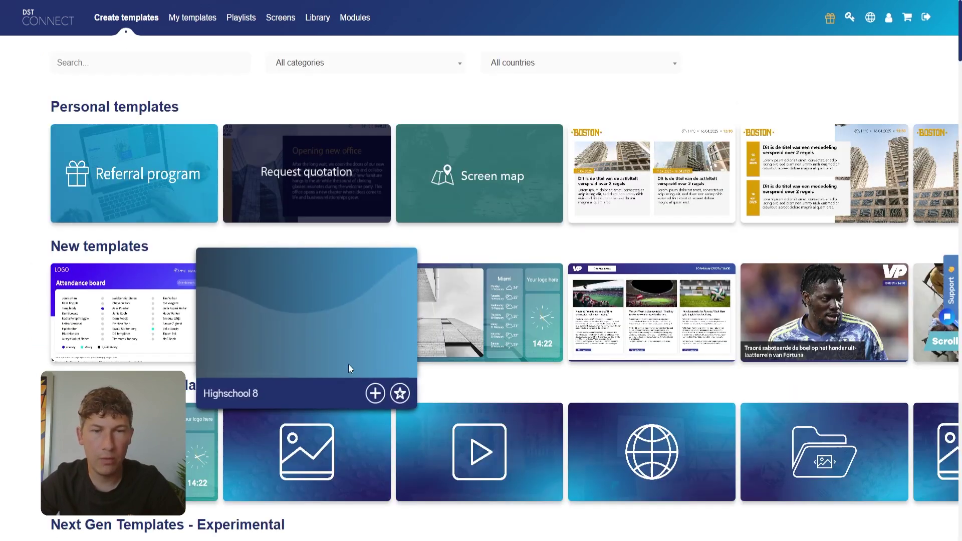
left_click(377, 396)
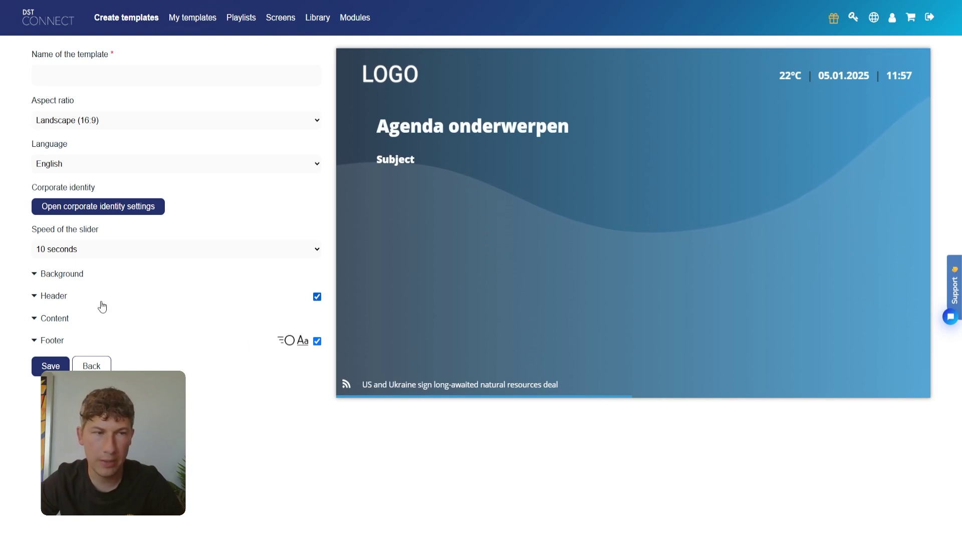
left_click(71, 277)
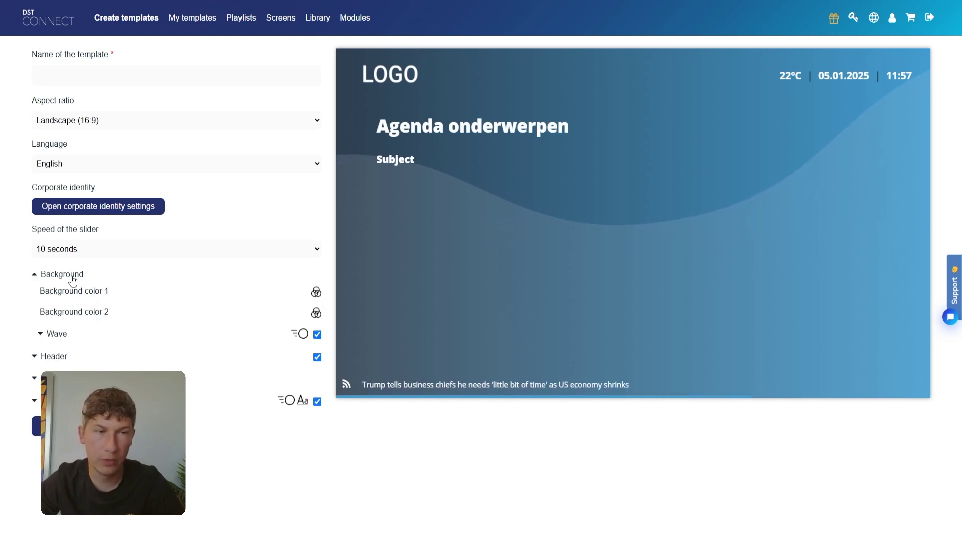
left_click(318, 296)
left_click(286, 362)
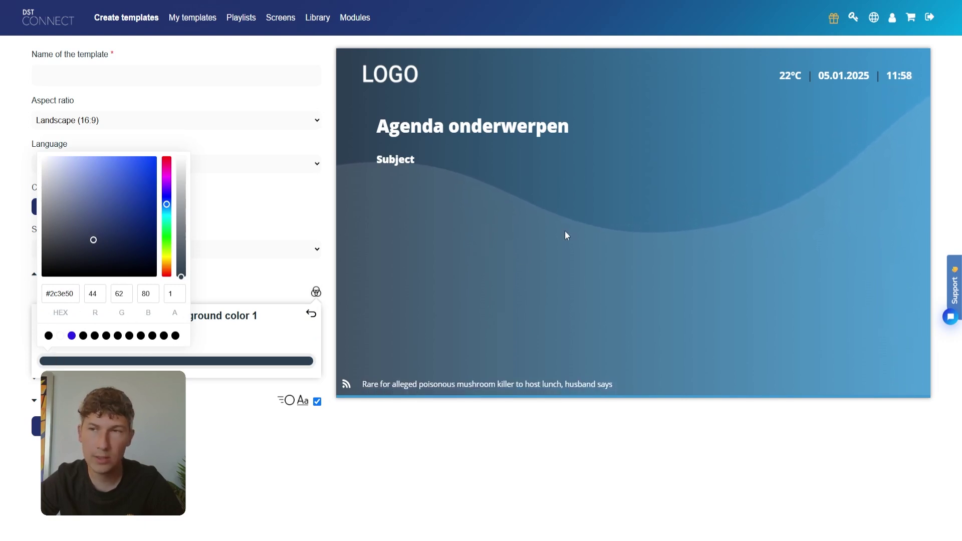
Step: Open the account's template settings and set the default aspect ratio to Portrait (9:16)
mouse_move(892, 20)
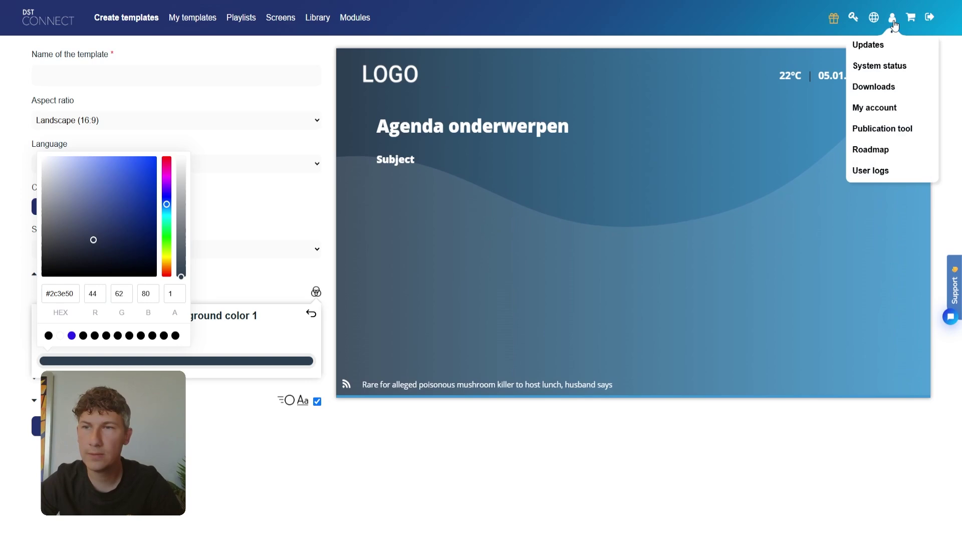
left_click(889, 108)
left_click(888, 109)
scroll(649, 176, "down", 6)
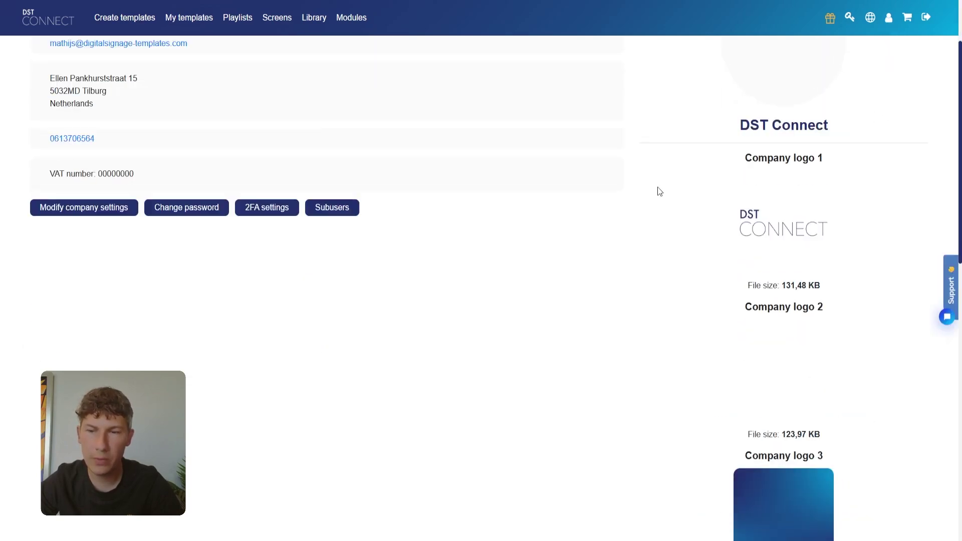
scroll(658, 187, "down", 8)
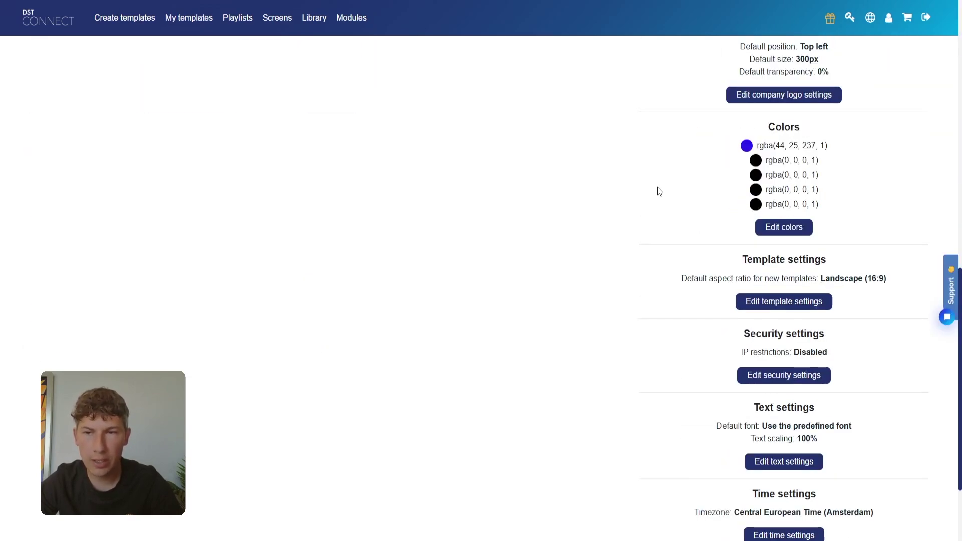
scroll(658, 187, "down", 1)
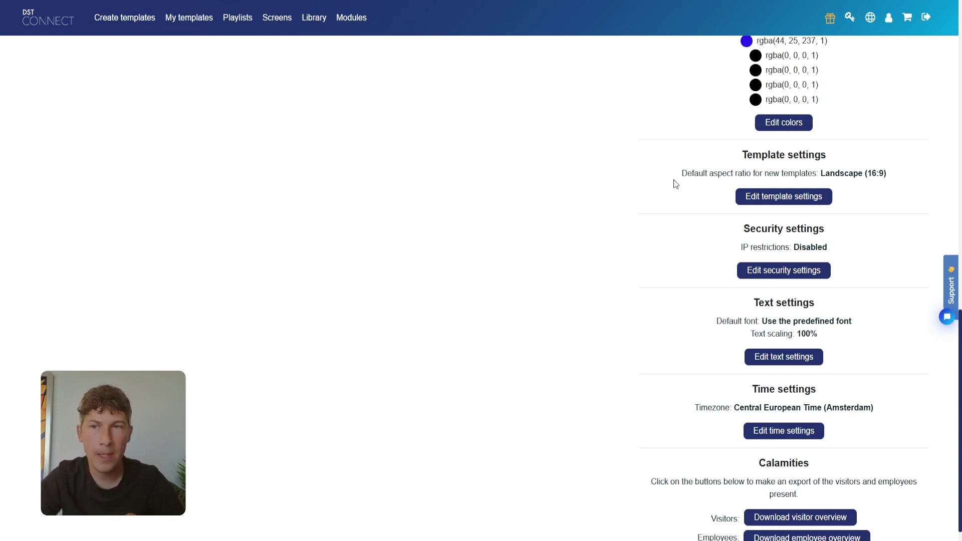
left_click(747, 201)
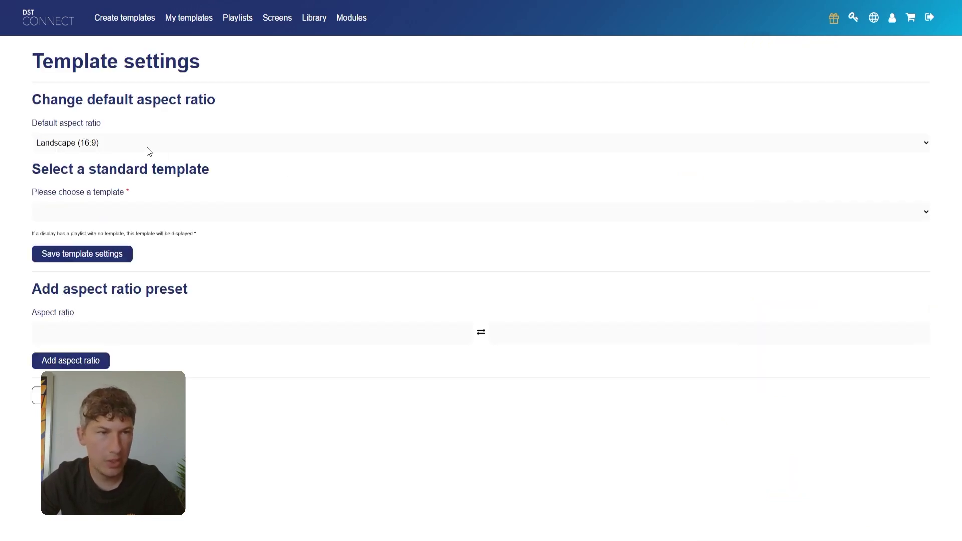
left_click(137, 181)
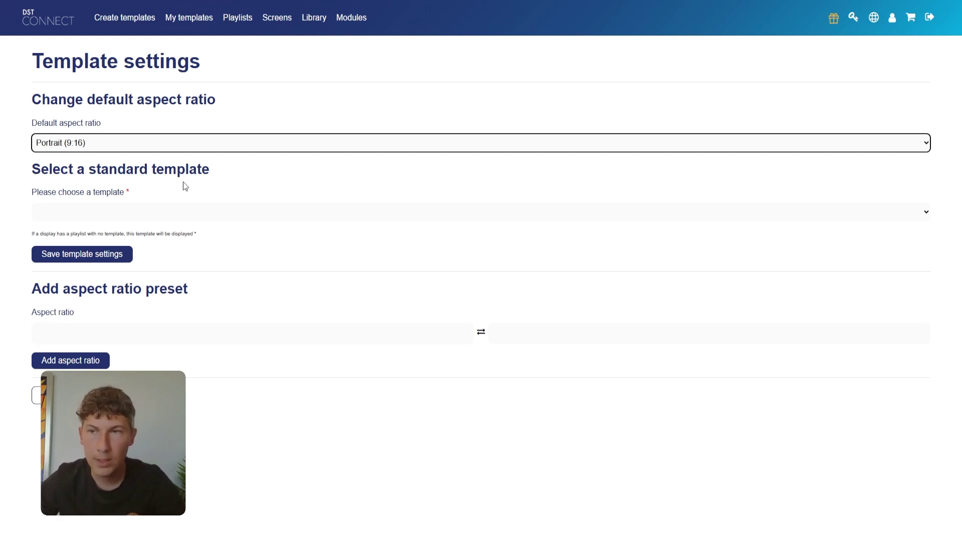
Step: Choose Events as the standard template for playlists without a template and save the template settings
left_click(134, 215)
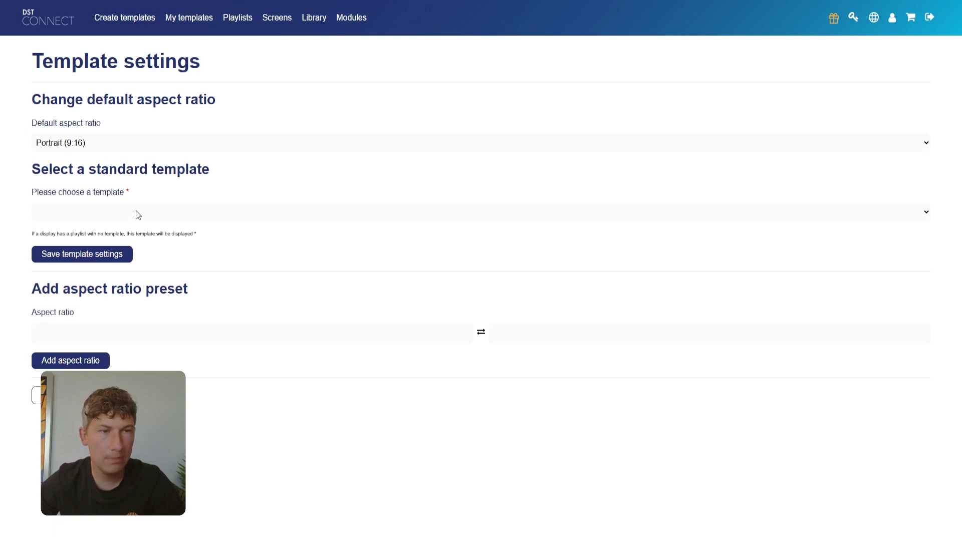
left_click(94, 257)
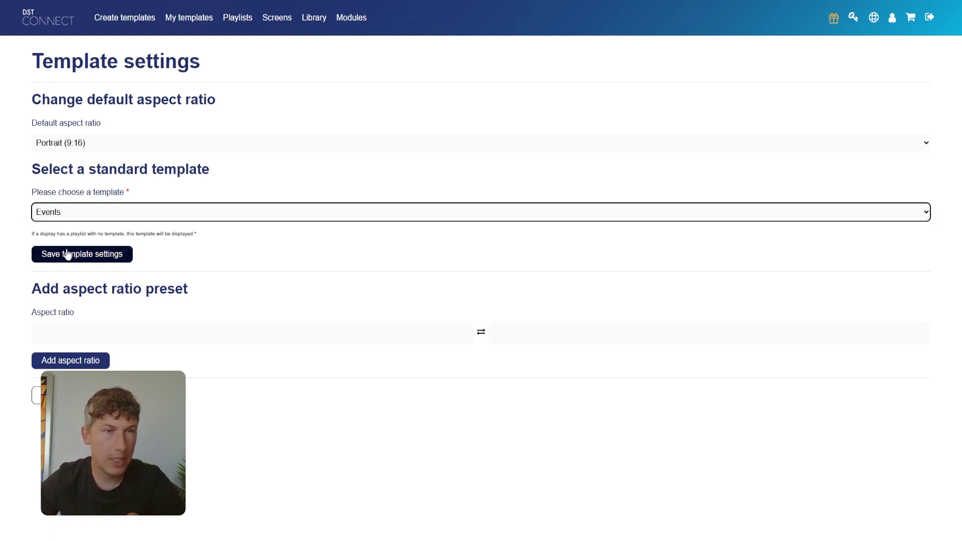
left_click(70, 256)
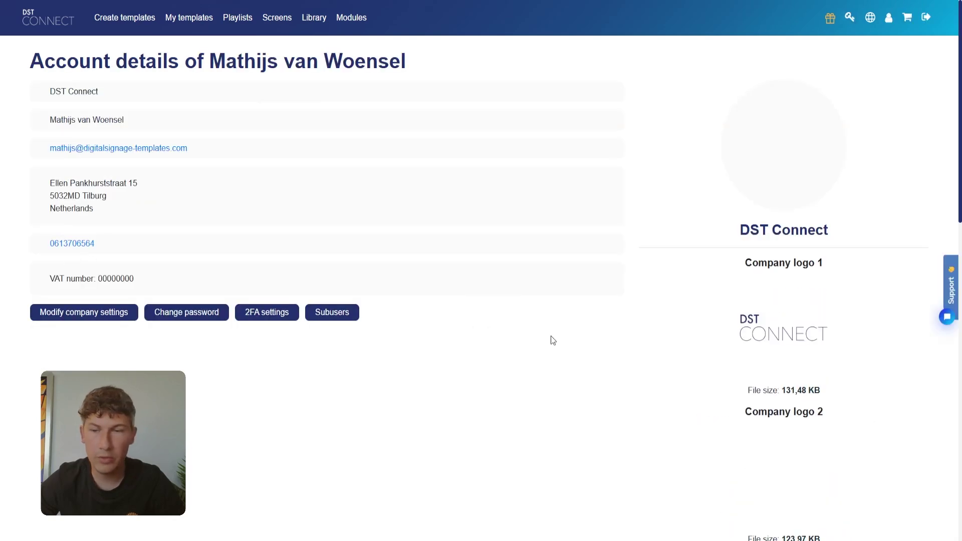
Step: Check the default aspect ratio in the account's template settings and start a new template from Highschool 8 to see it applied
scroll(551, 335, "down", 4)
scroll(554, 341, "down", 8)
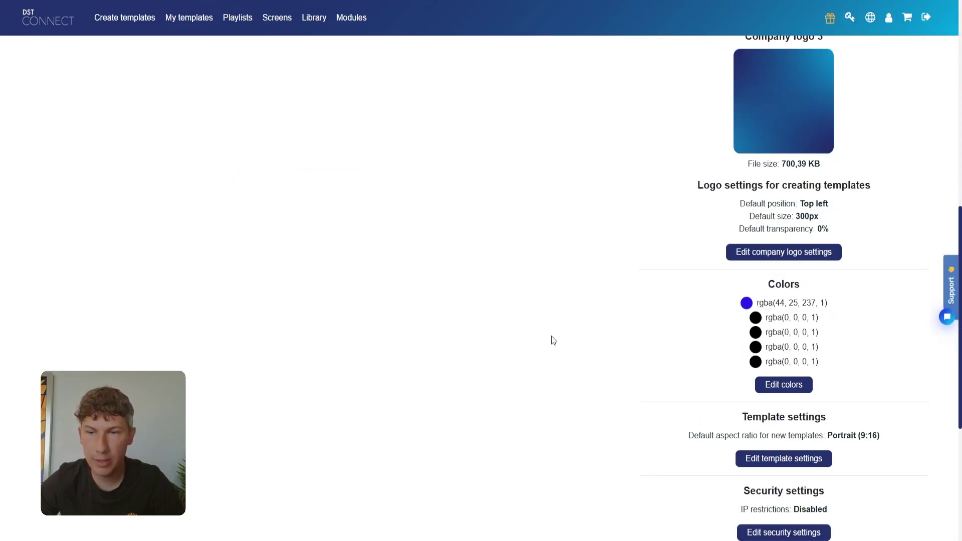
left_click_drag(692, 331, 877, 331)
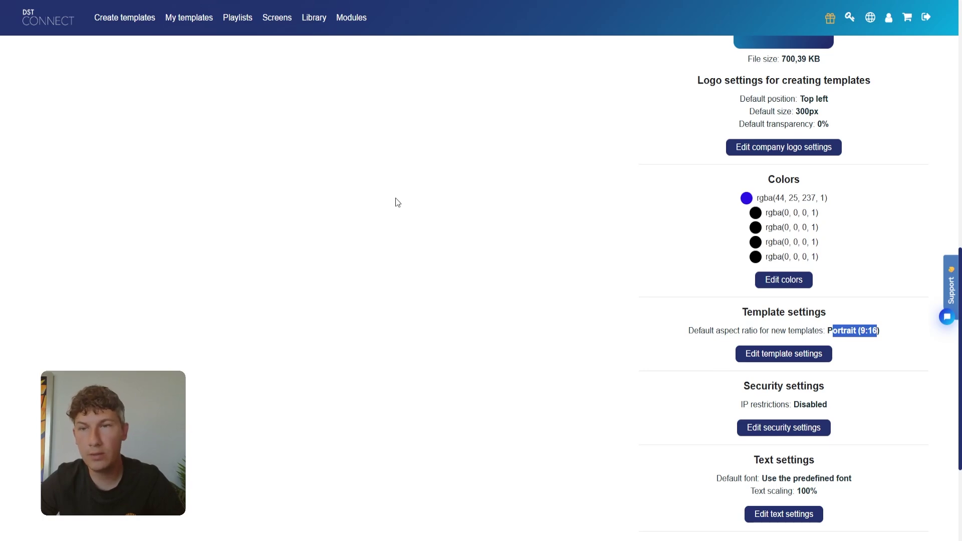
left_click(130, 29)
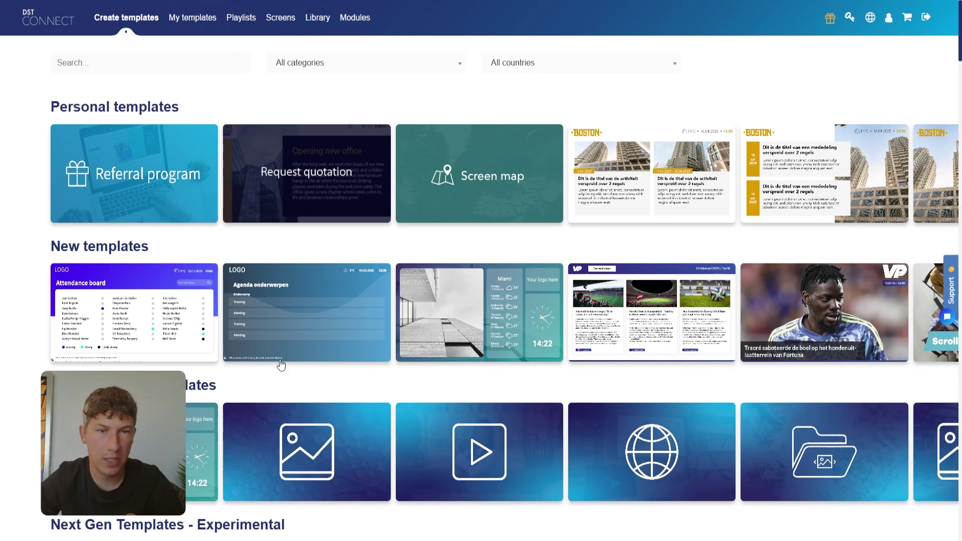
mouse_move(263, 366)
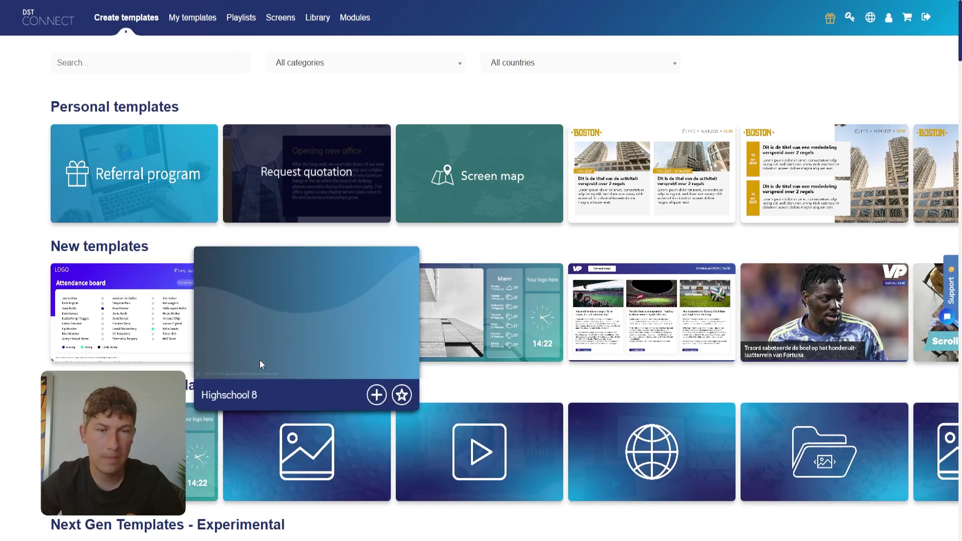
left_click(376, 396)
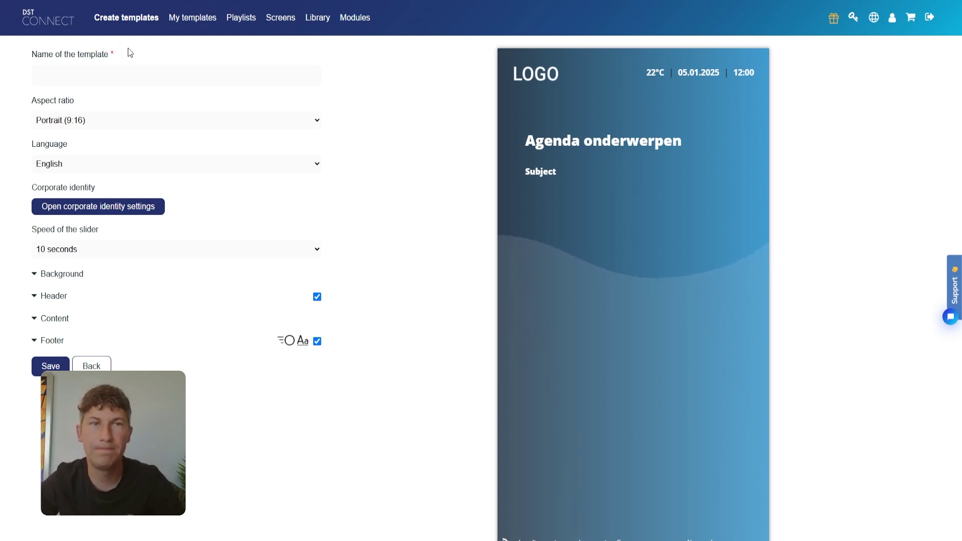
Step: Return to the account details and open the template settings to review the standard template option
mouse_move(892, 18)
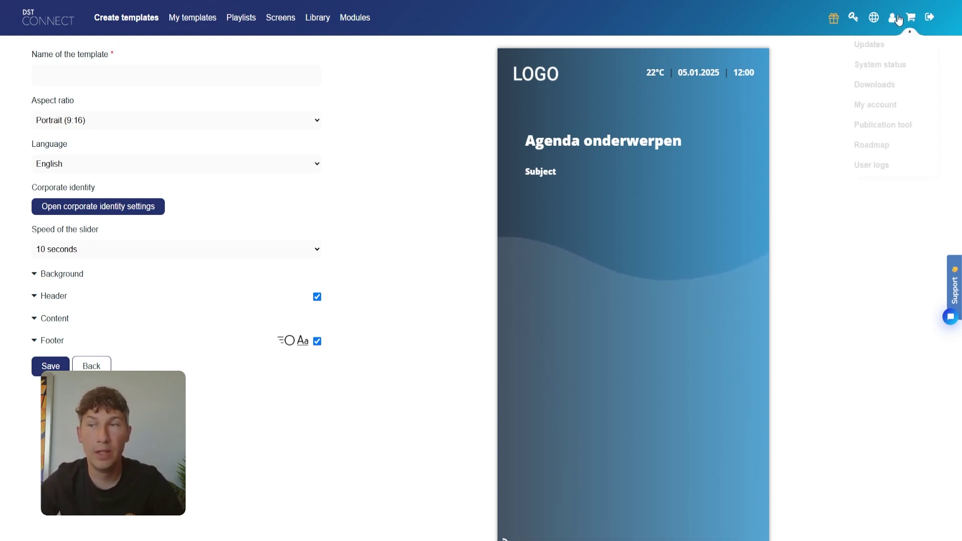
left_click(872, 107)
scroll(852, 113, "down", 10)
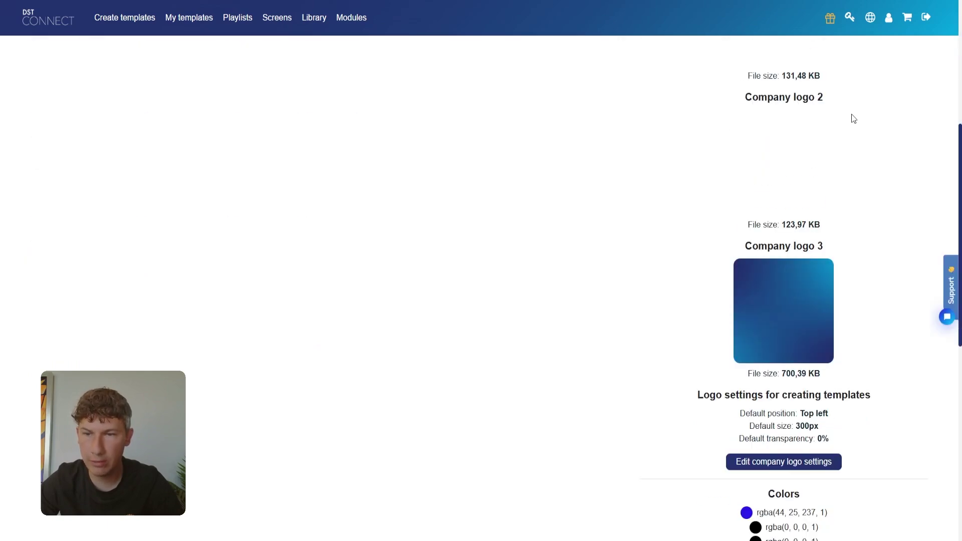
scroll(852, 113, "down", 1)
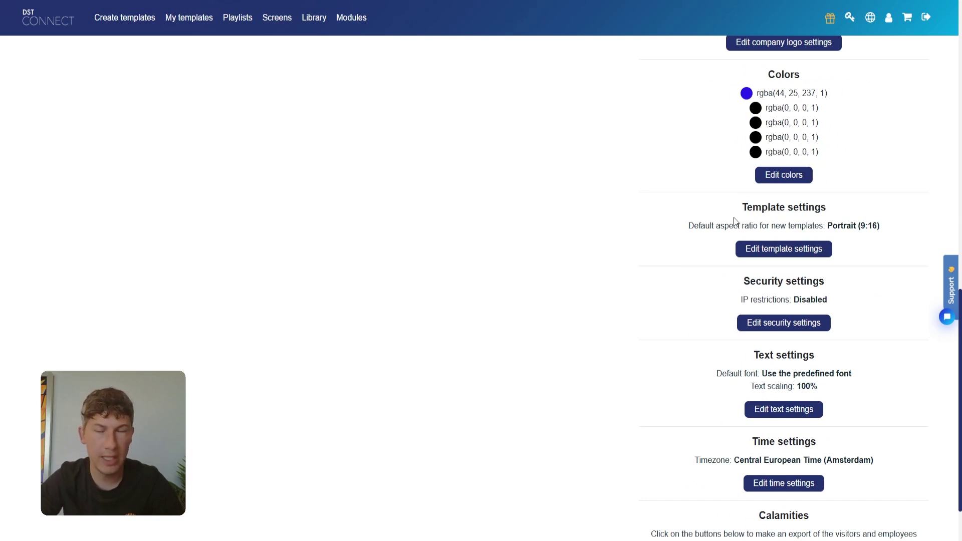
left_click(762, 249)
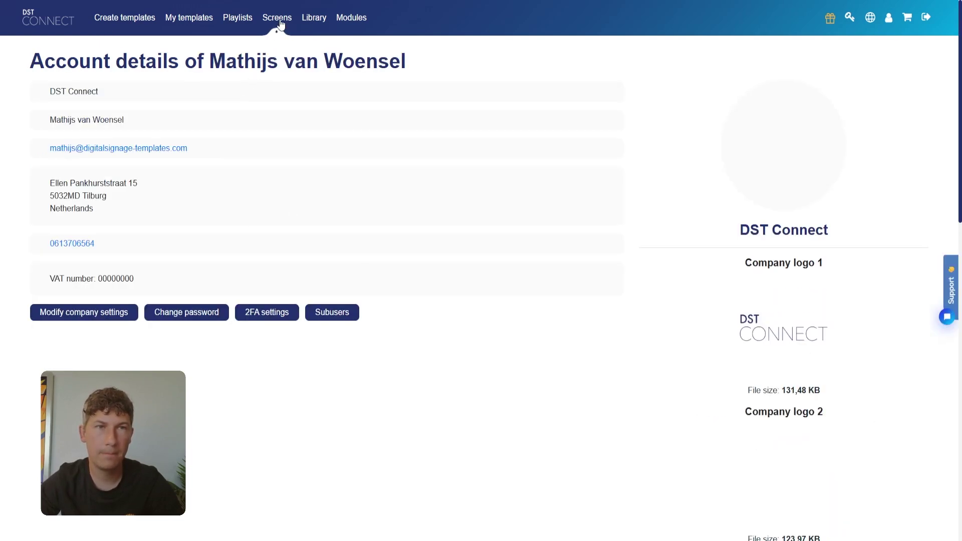
Step: Enable using the default template when no template is linked for the Display Entrance screen, and save the screen
left_click(280, 20)
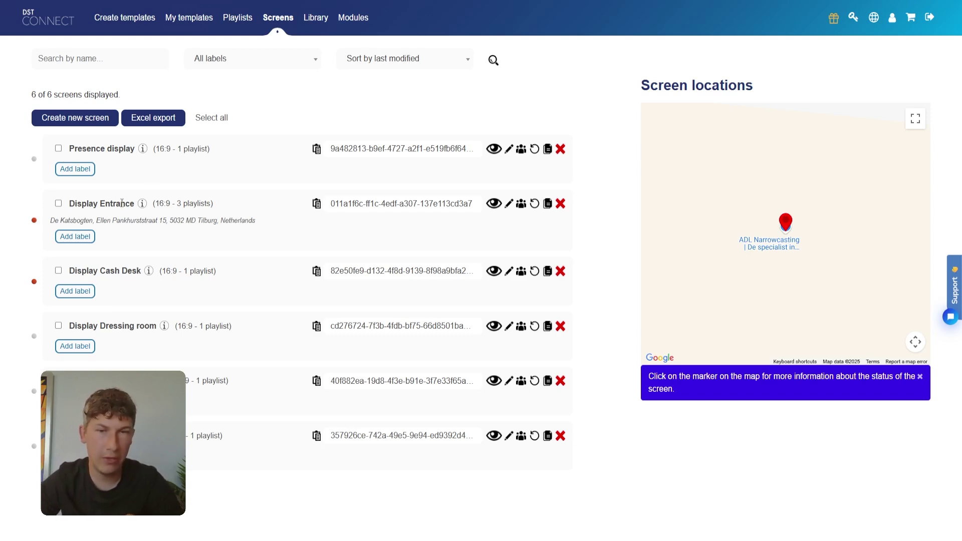
left_click(509, 204)
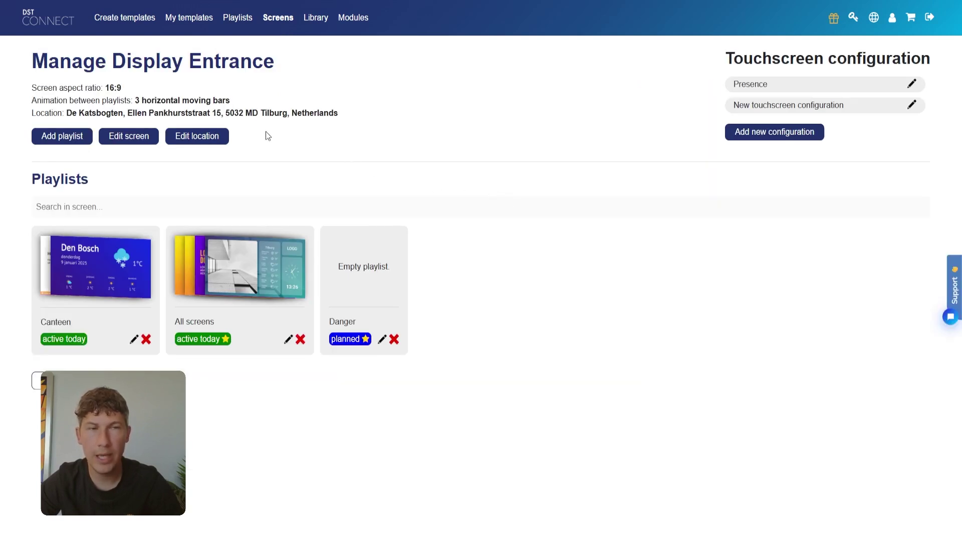
left_click(129, 141)
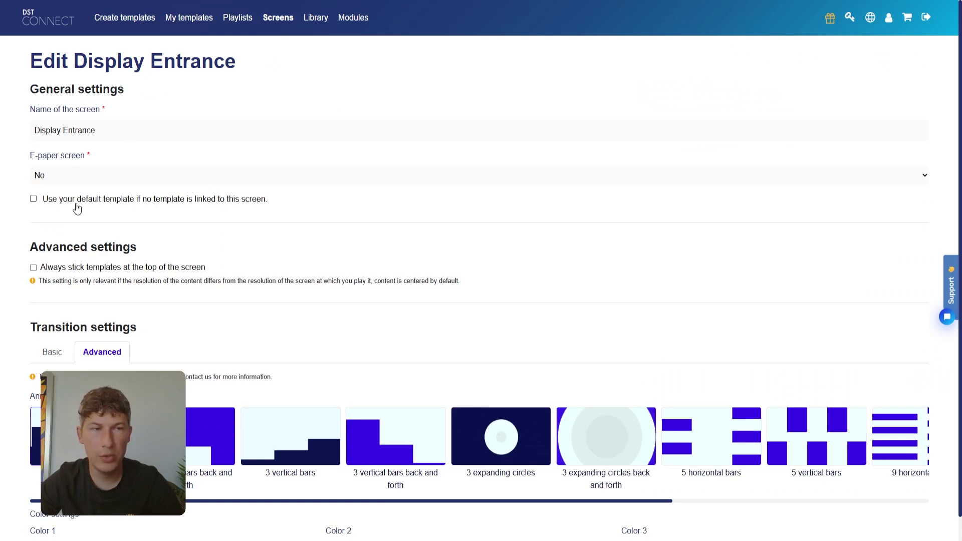
left_click(148, 202)
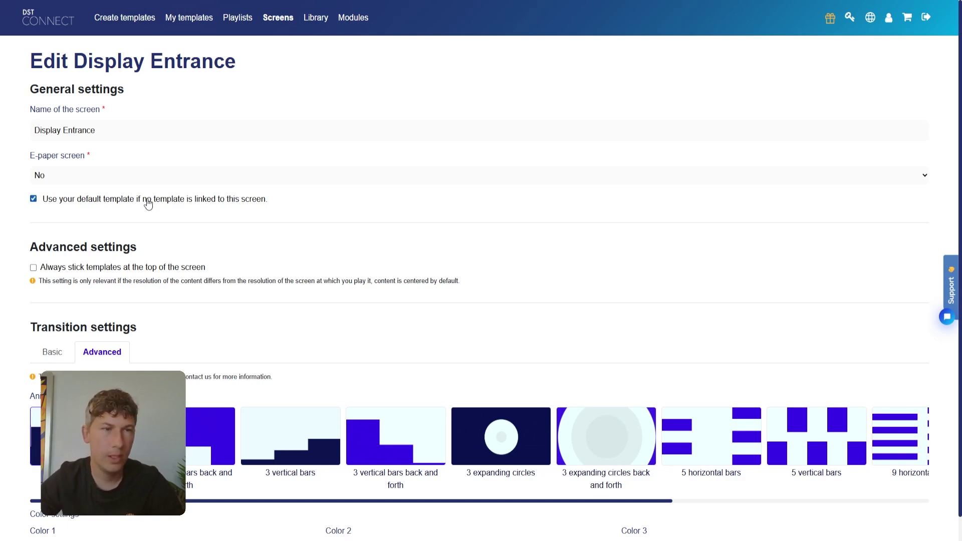
scroll(148, 202, "down", 1)
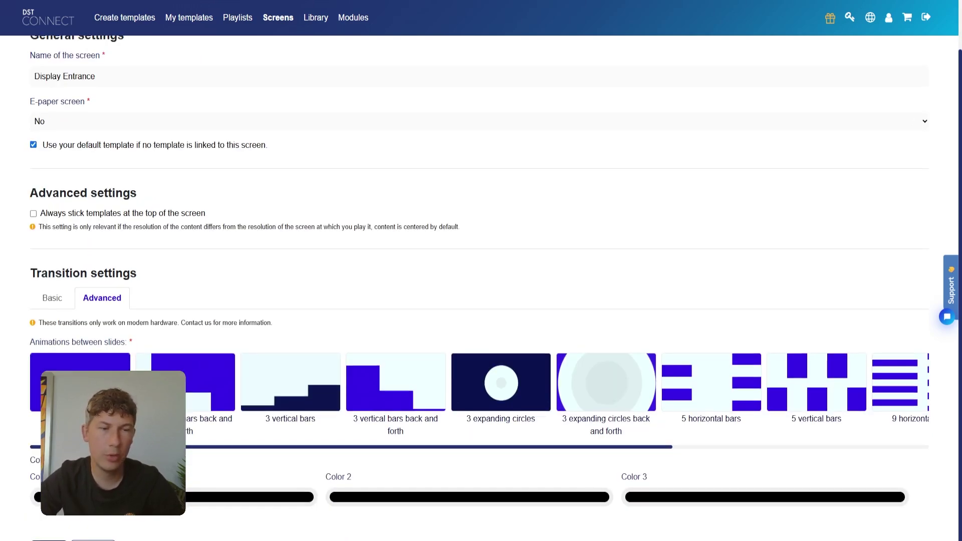
left_click(48, 540)
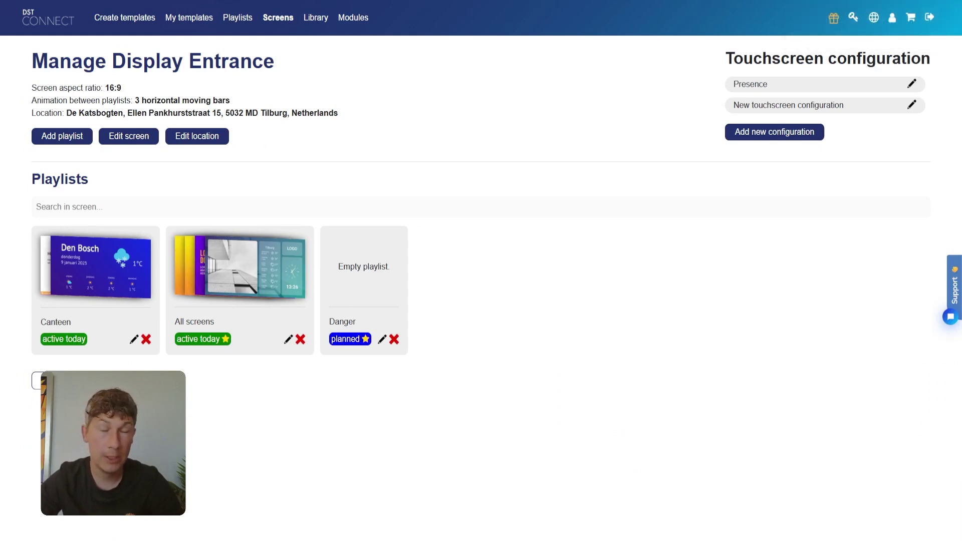
Step: Reopen the account's template settings, review the chosen standard template, and return to the account details
left_click(893, 21)
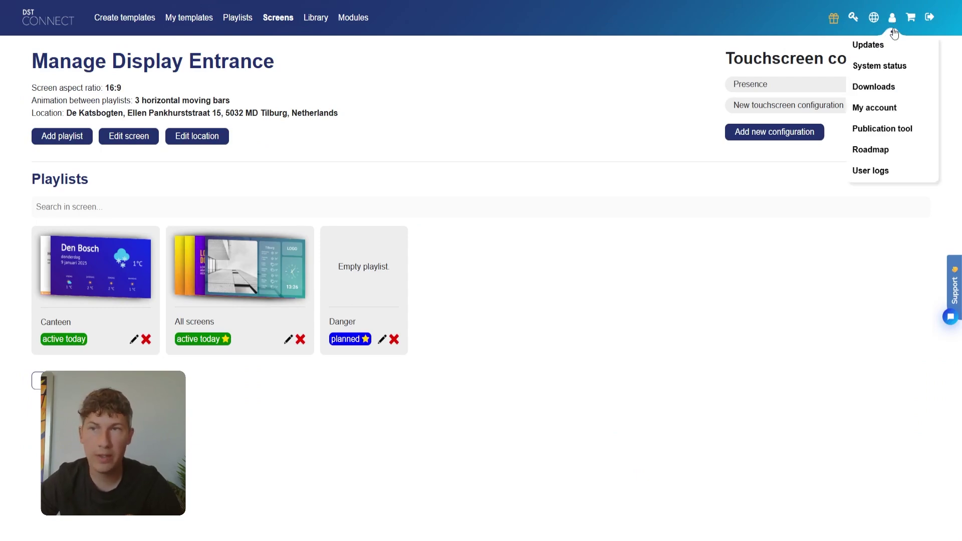
left_click(888, 113)
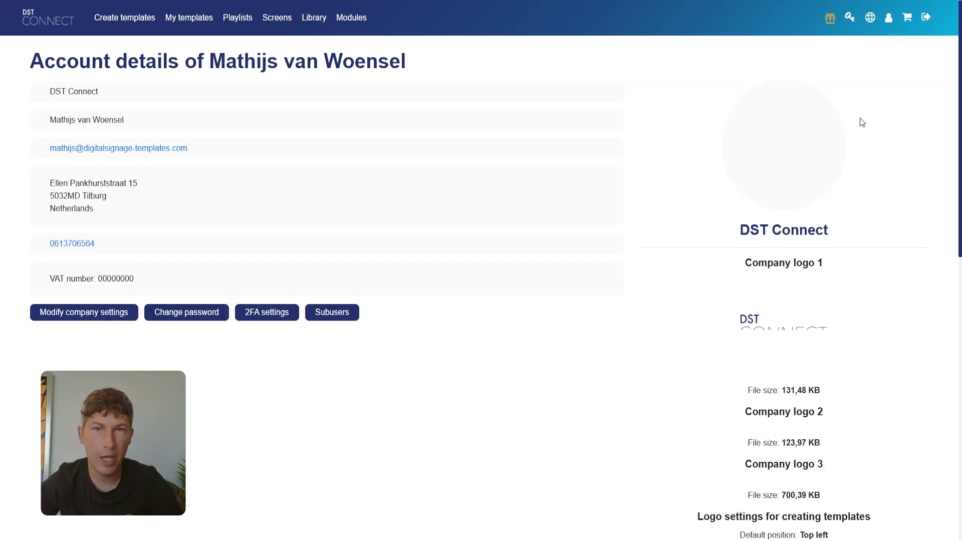
scroll(759, 200, "down", 12)
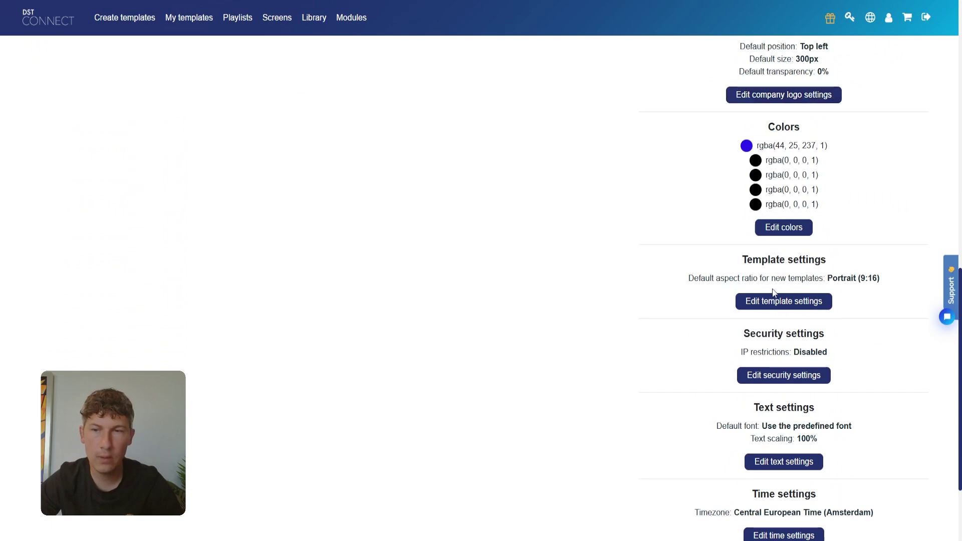
left_click(805, 302)
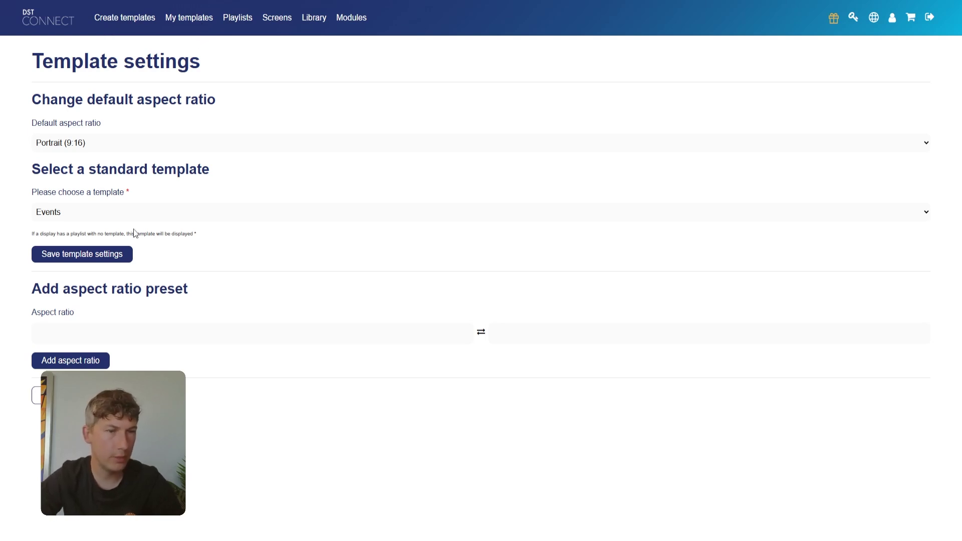
left_click(50, 396)
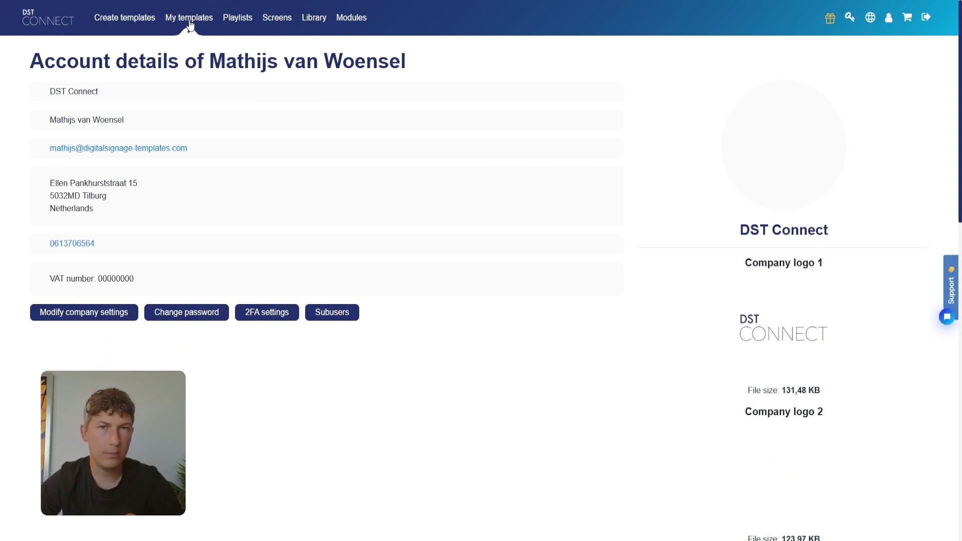
Step: Search the saved templates for "events" and view the Events template's information
left_click(190, 20)
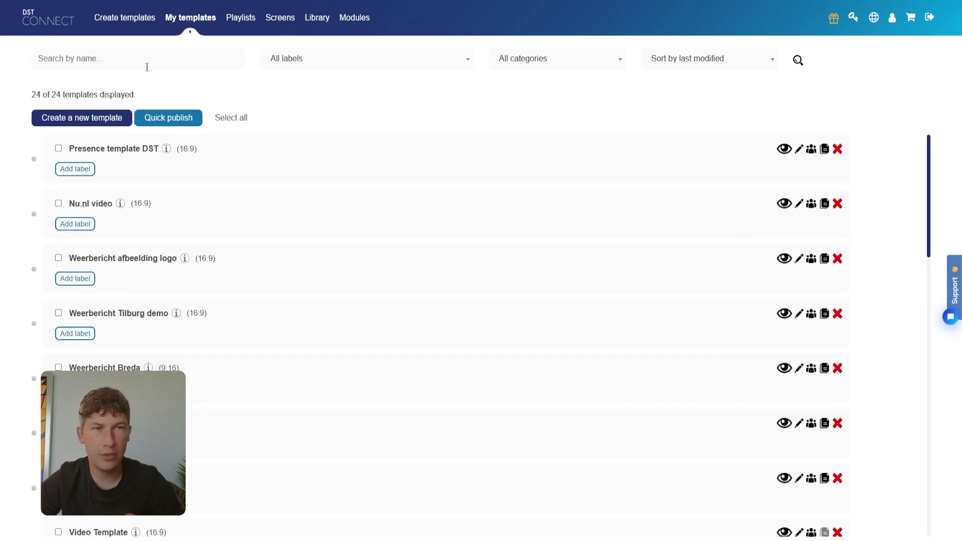
type("events")
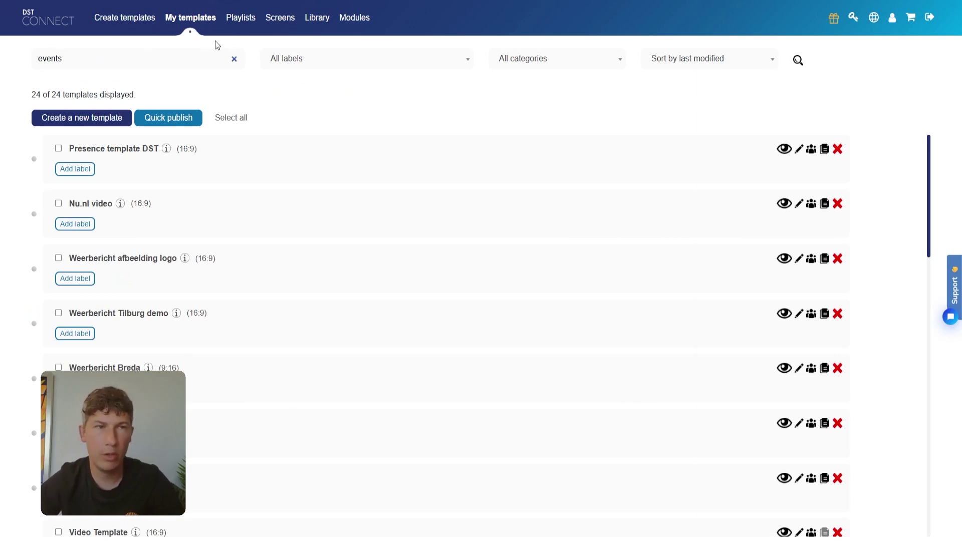
left_click(798, 60)
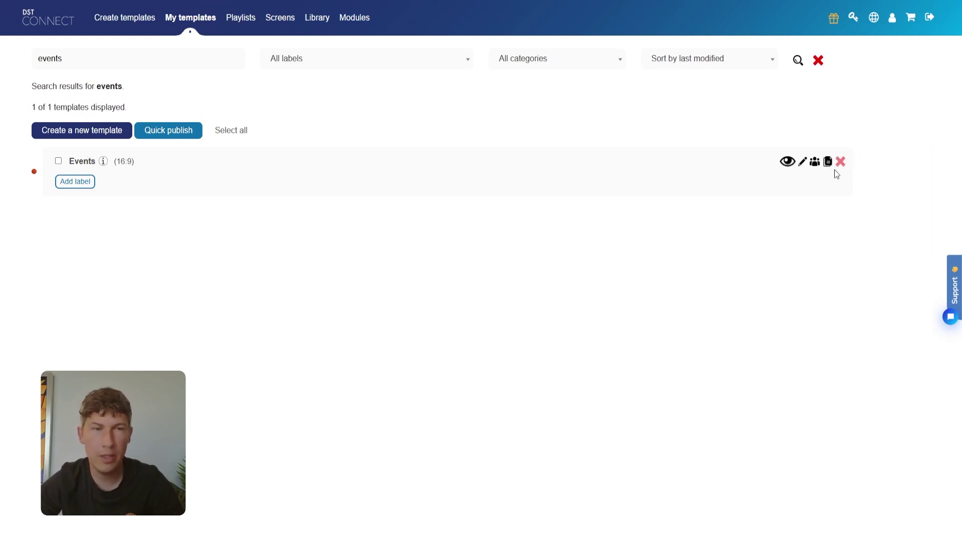
left_click(103, 165)
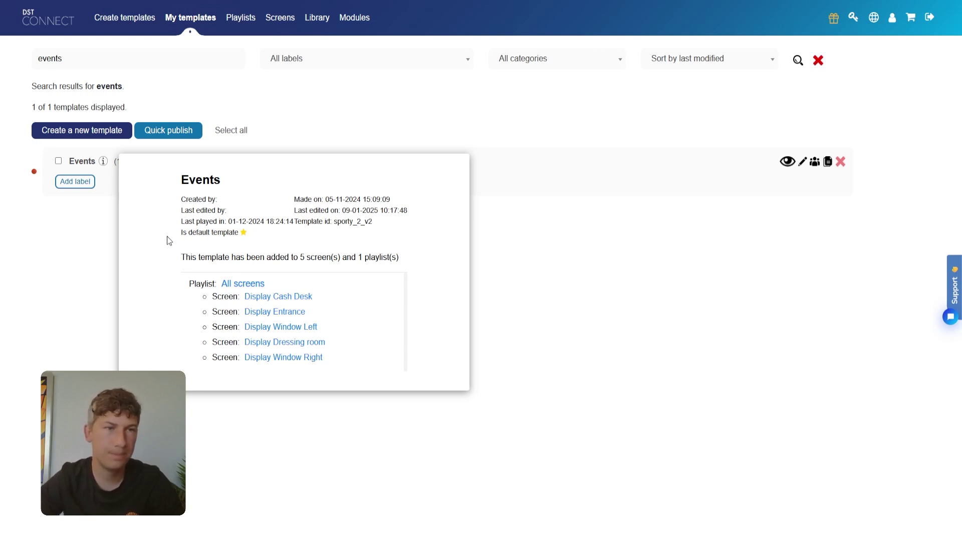
left_click(59, 254)
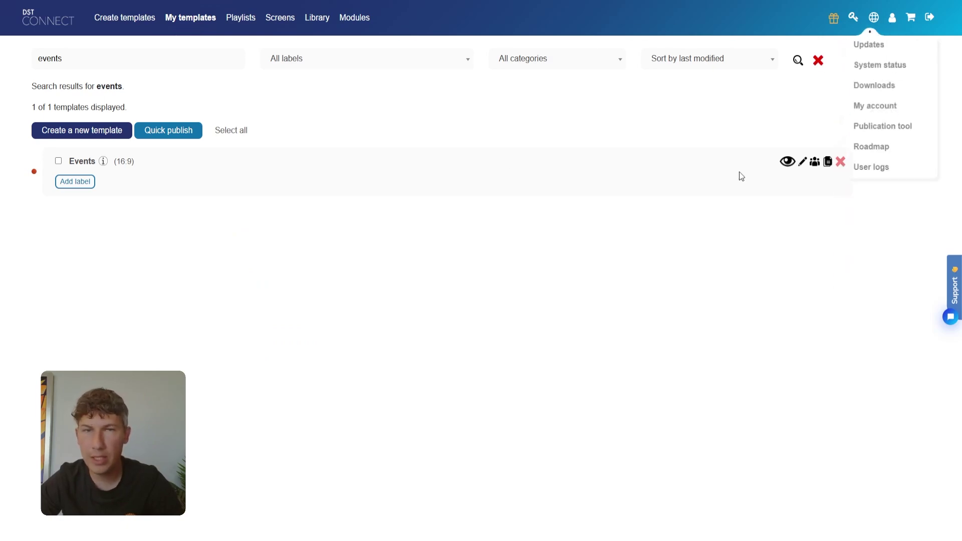
Step: Open the account's security settings, review the IP restriction and subuser password options, and cancel without saving
scroll(624, 281, "down", 12)
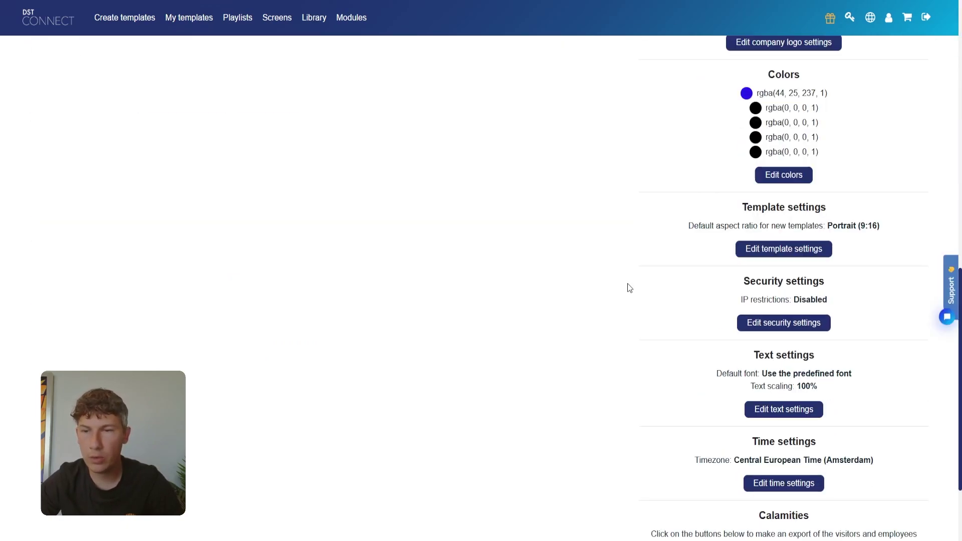
scroll(617, 284, "down", 2)
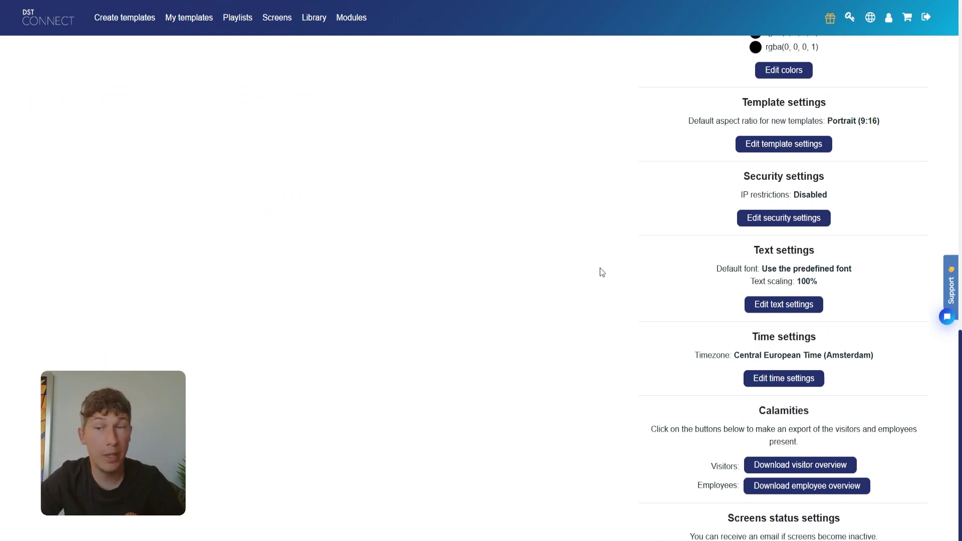
left_click(783, 219)
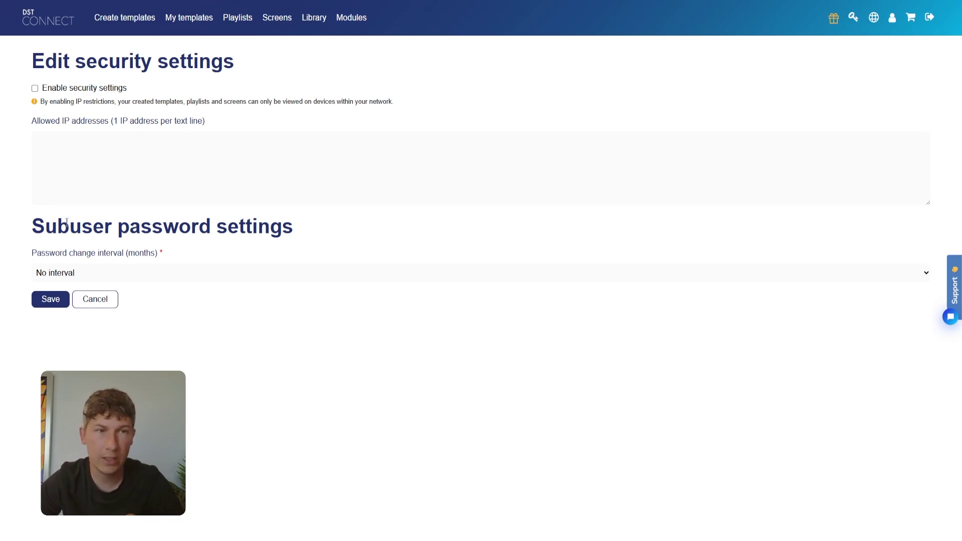
left_click(90, 304)
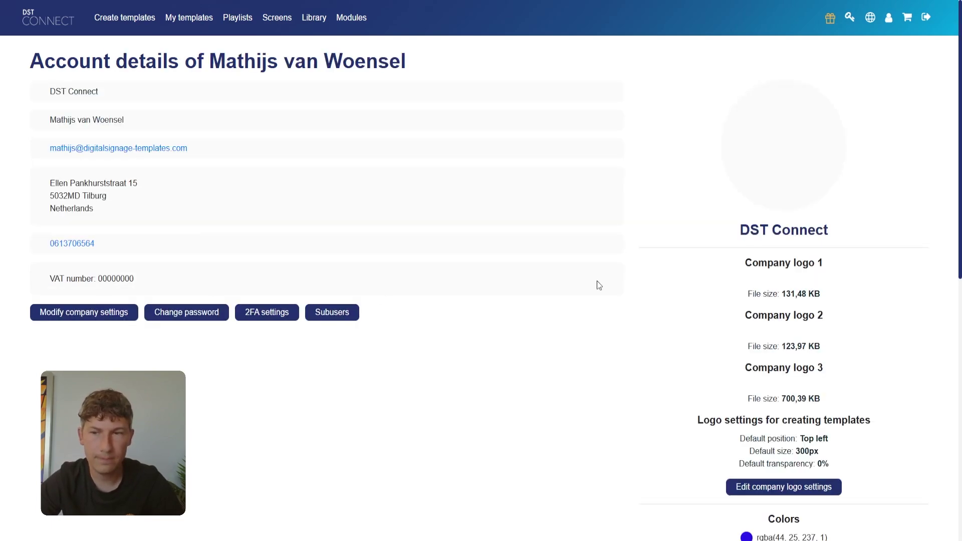
Step: Open the account's text settings, review the default font and text scaling options, and cancel back to the account details
scroll(860, 278, "down", 5)
scroll(860, 278, "down", 6)
scroll(862, 282, "down", 1)
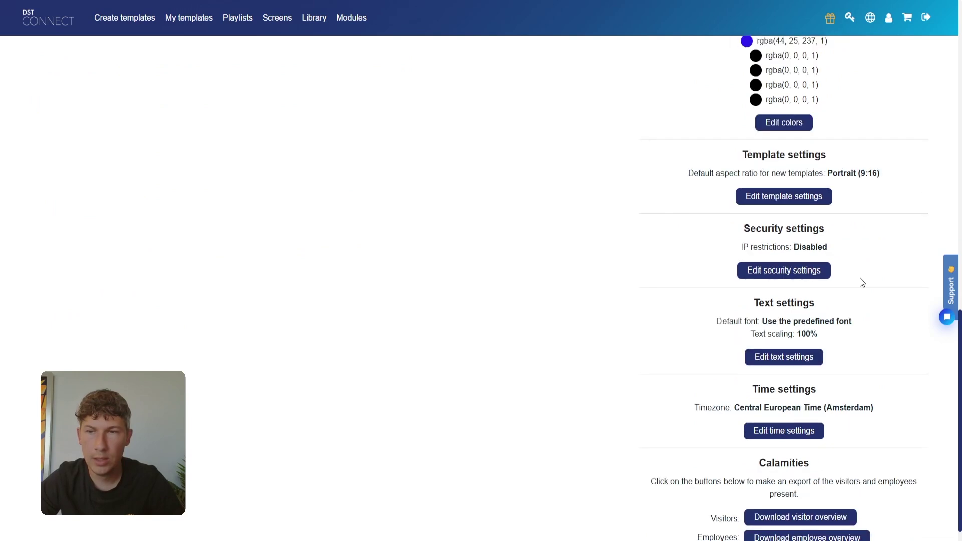
scroll(860, 278, "down", 2)
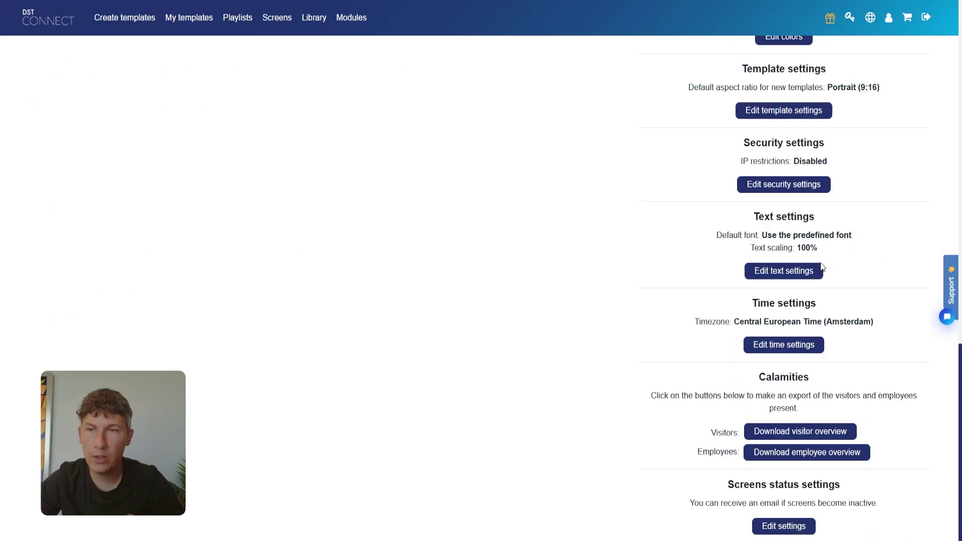
left_click(792, 277)
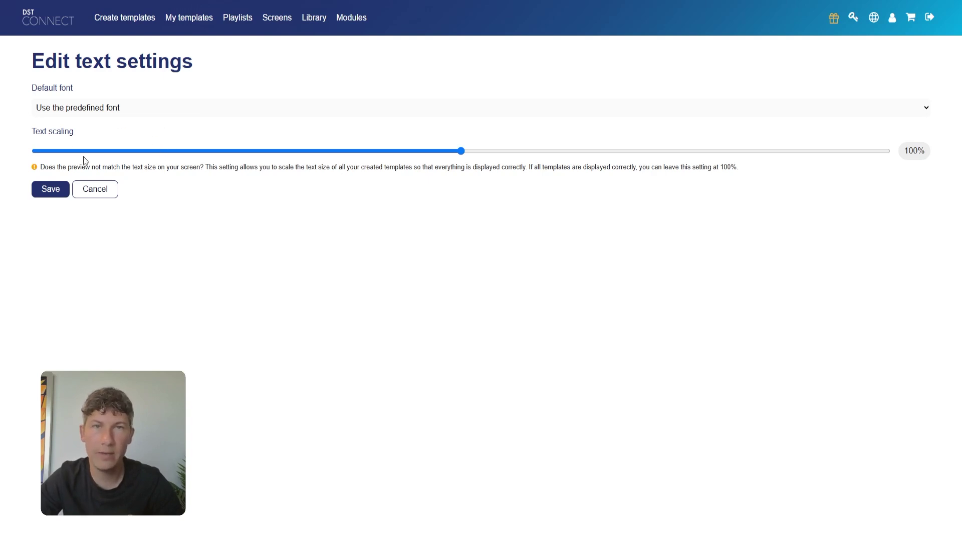
left_click(119, 87)
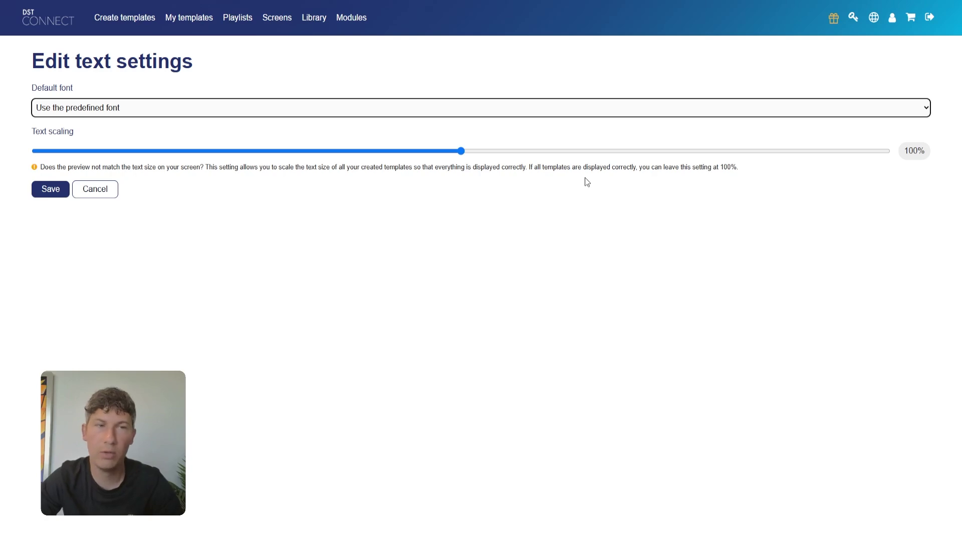
left_click(115, 194)
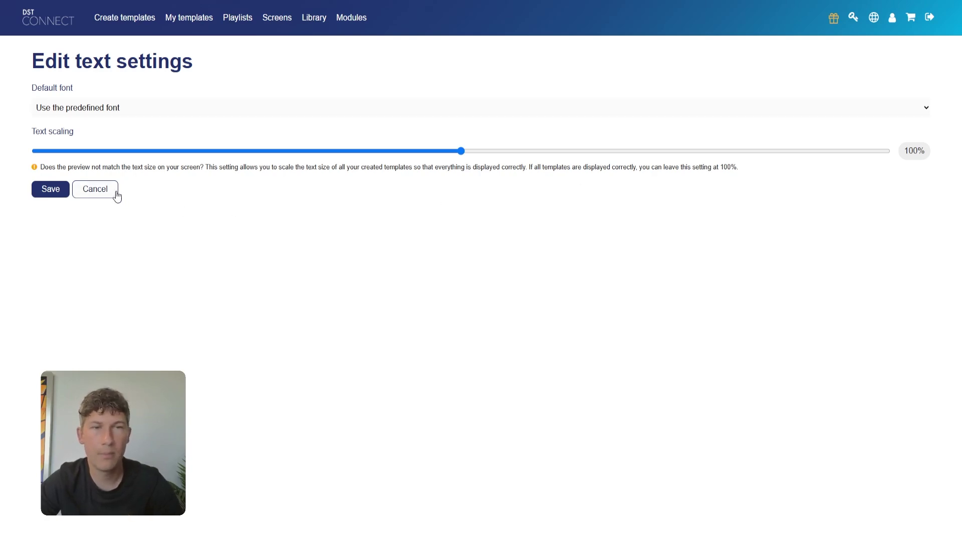
scroll(517, 244, "down", 10)
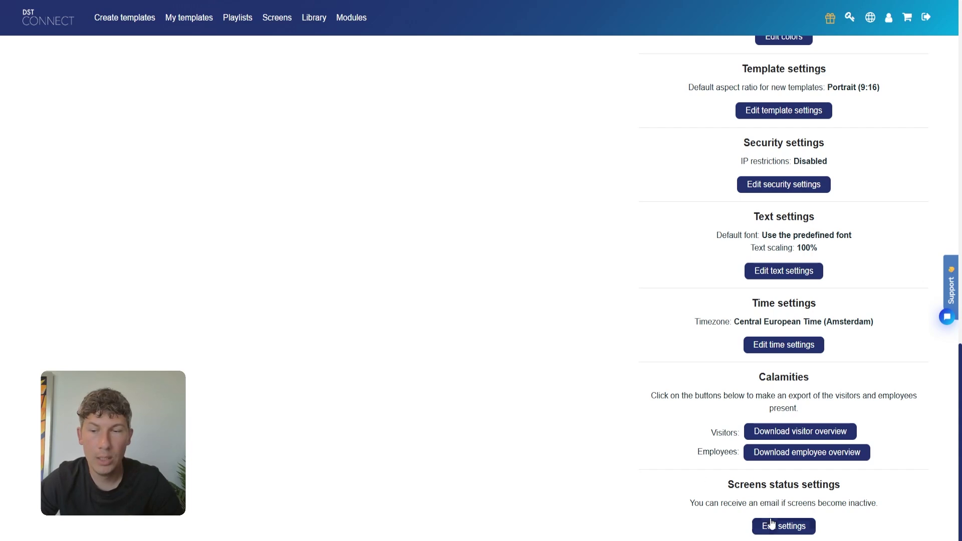
Step: Try enabling inactivity mailing with a 12-hour threshold in the screens status settings, check the optional emails field, and cancel without saving
left_click(789, 525)
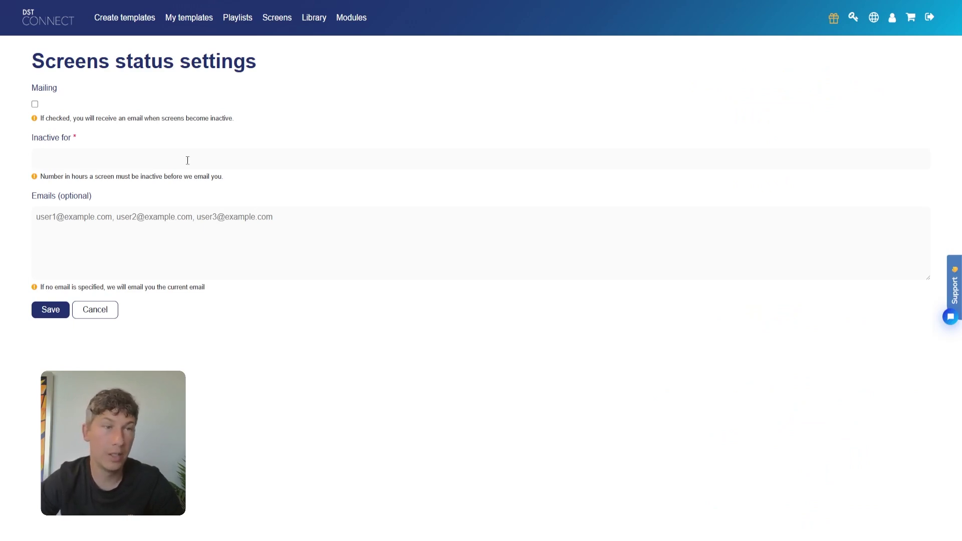
left_click(34, 104)
left_click(48, 153)
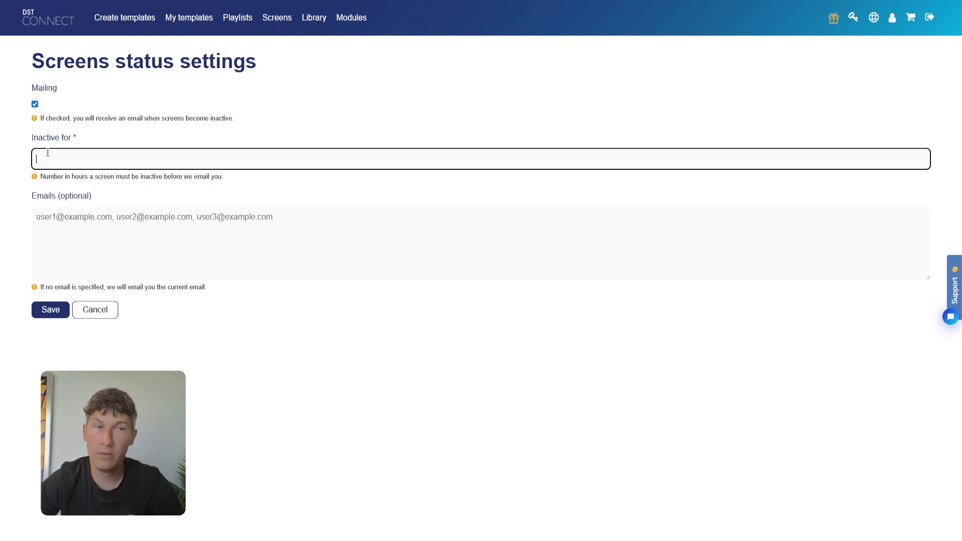
type("2")
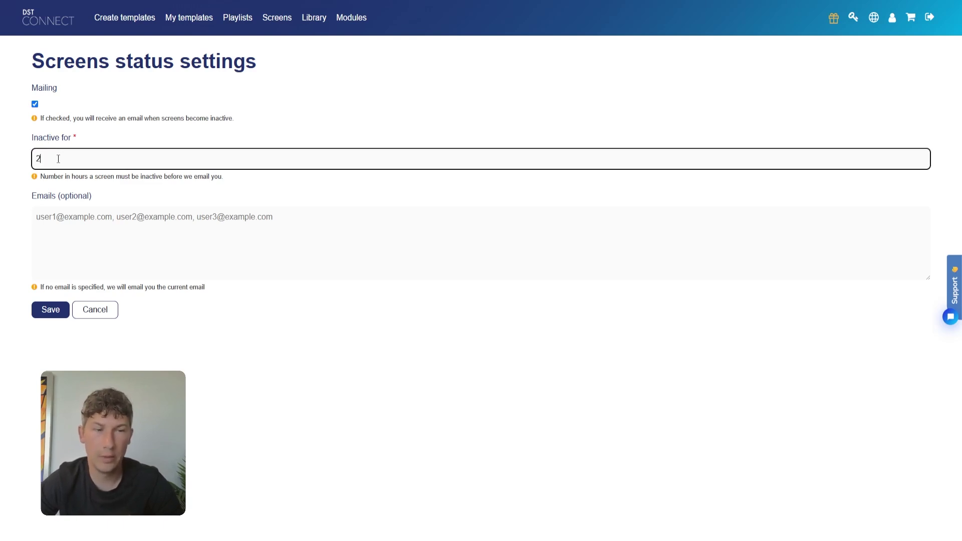
key("BackSpace")
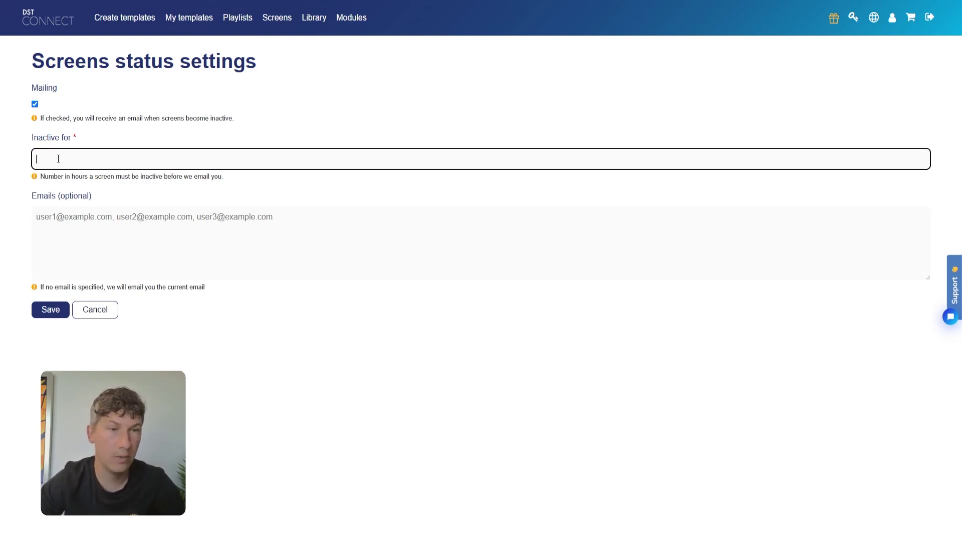
type("12")
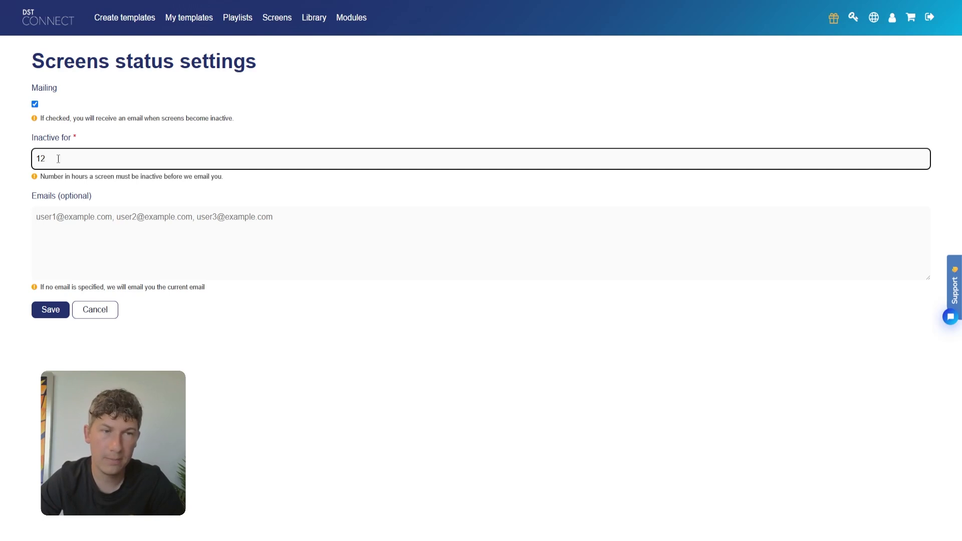
left_click(70, 220)
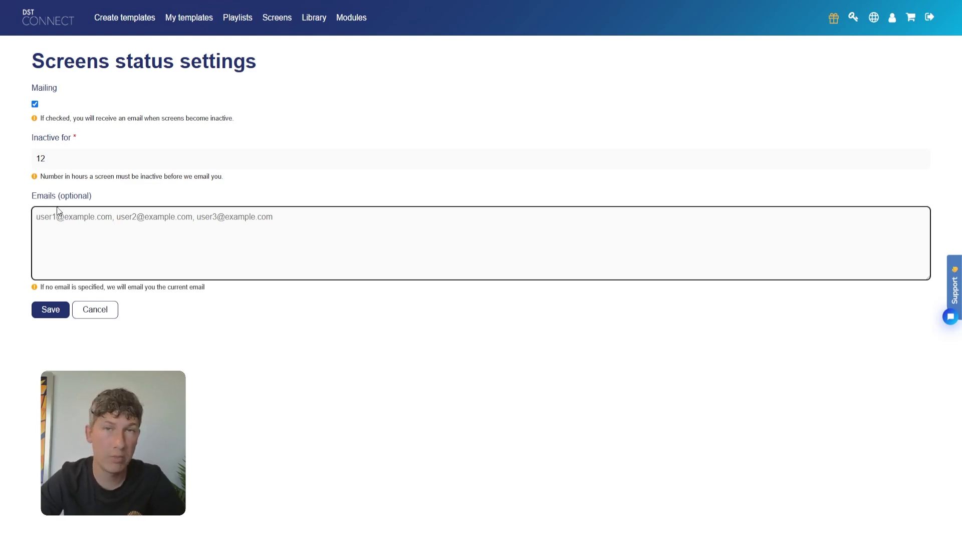
left_click(97, 317)
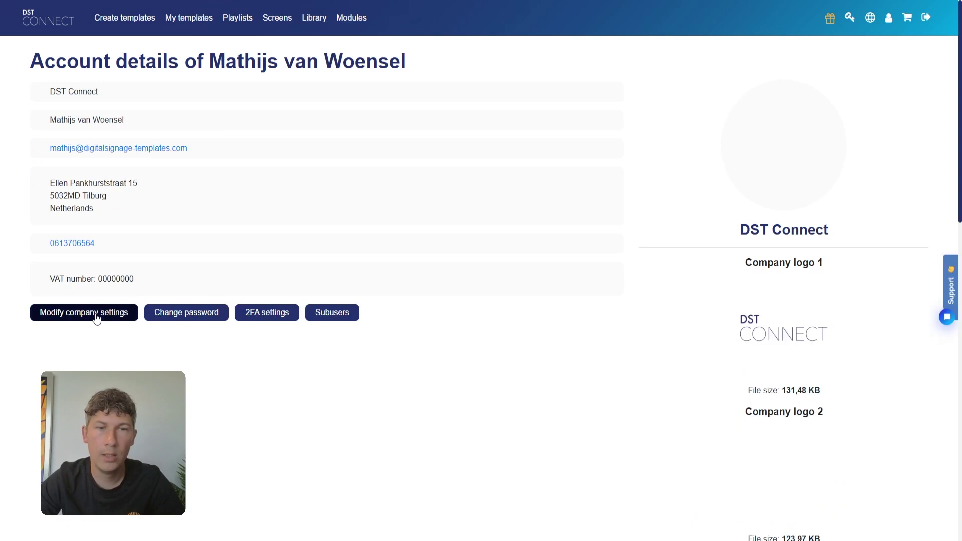
Step: Open the account's subusers overview, start a new subuser, and review its email address and name fields
left_click(336, 319)
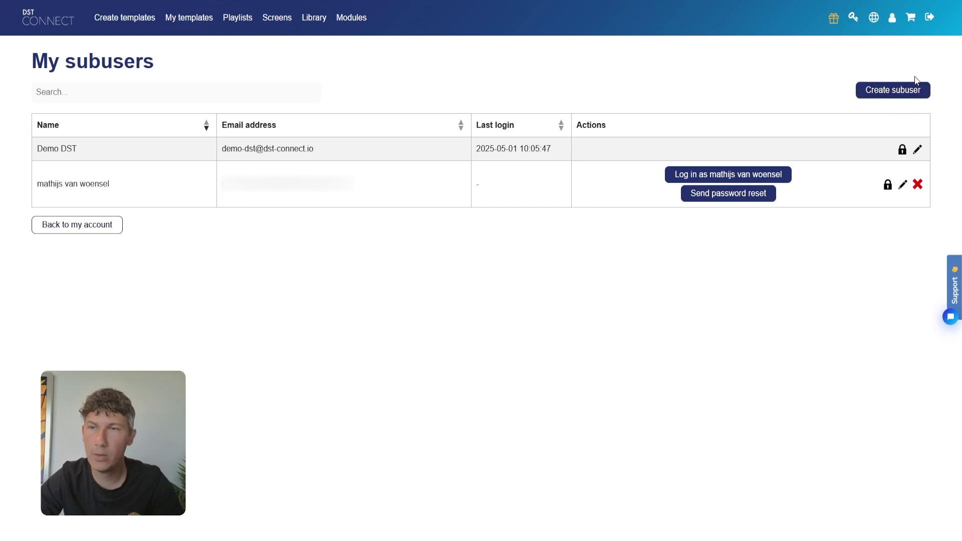
left_click(897, 96)
left_click(462, 106)
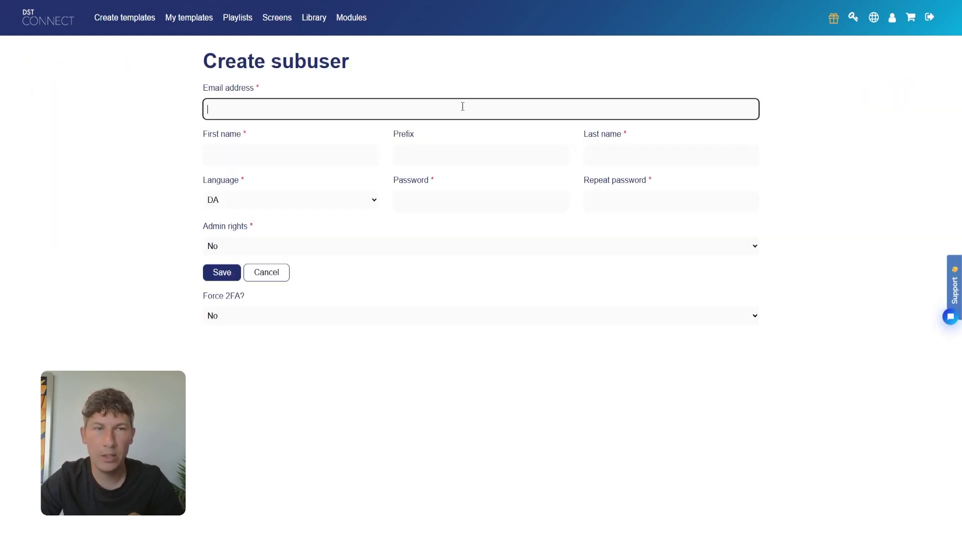
left_click(305, 152)
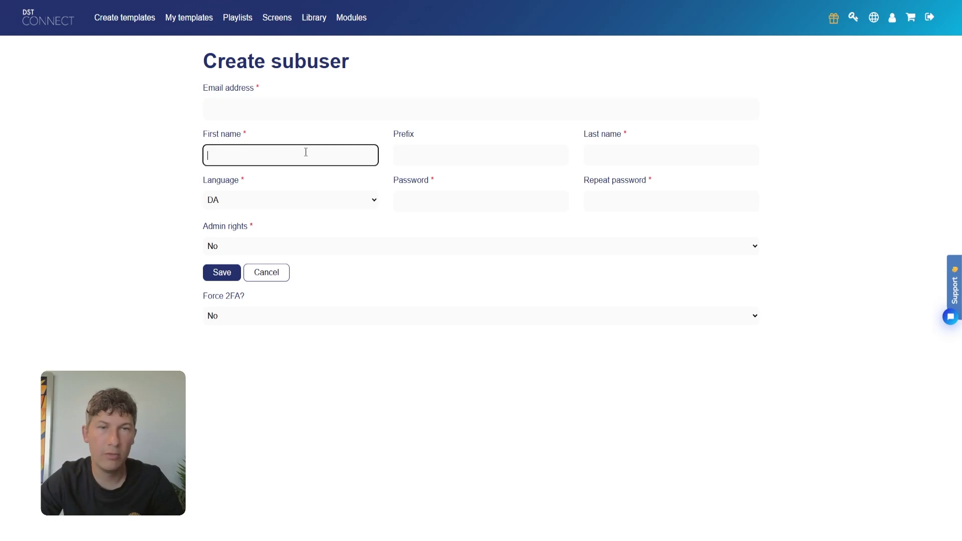
left_click(602, 155)
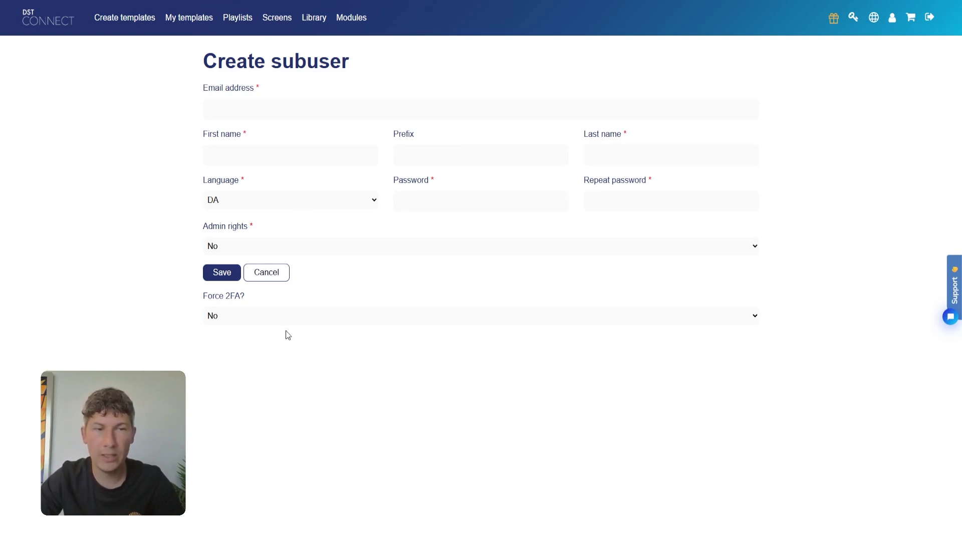
Step: Try setting the new subuser's language to NL, check the password field, and cancel back to the subusers overview
left_click(874, 19)
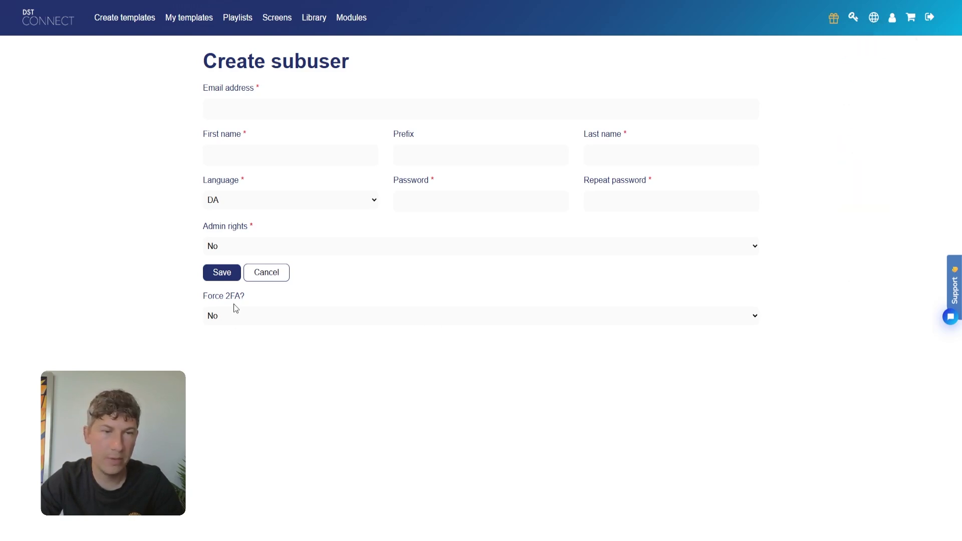
key("n")
left_click(425, 206)
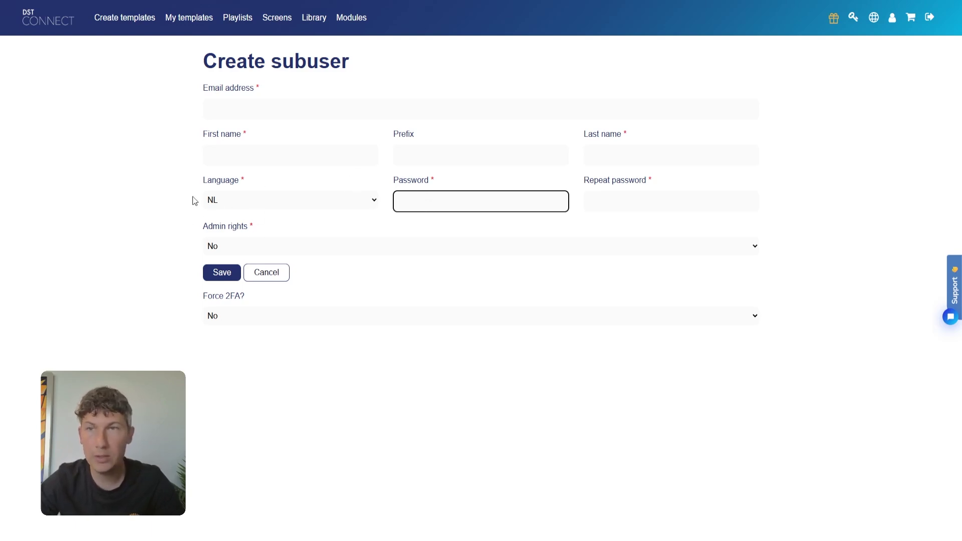
left_click(269, 280)
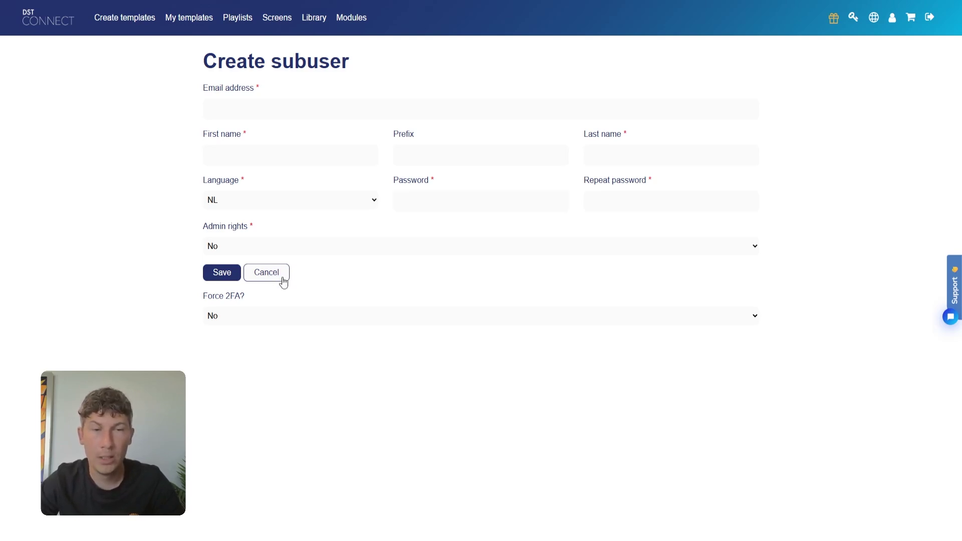
left_click(283, 281)
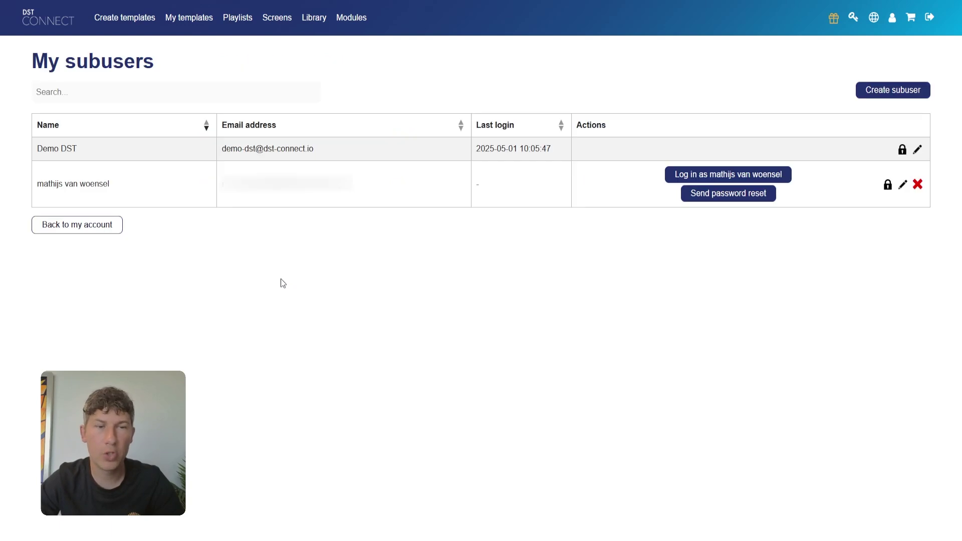